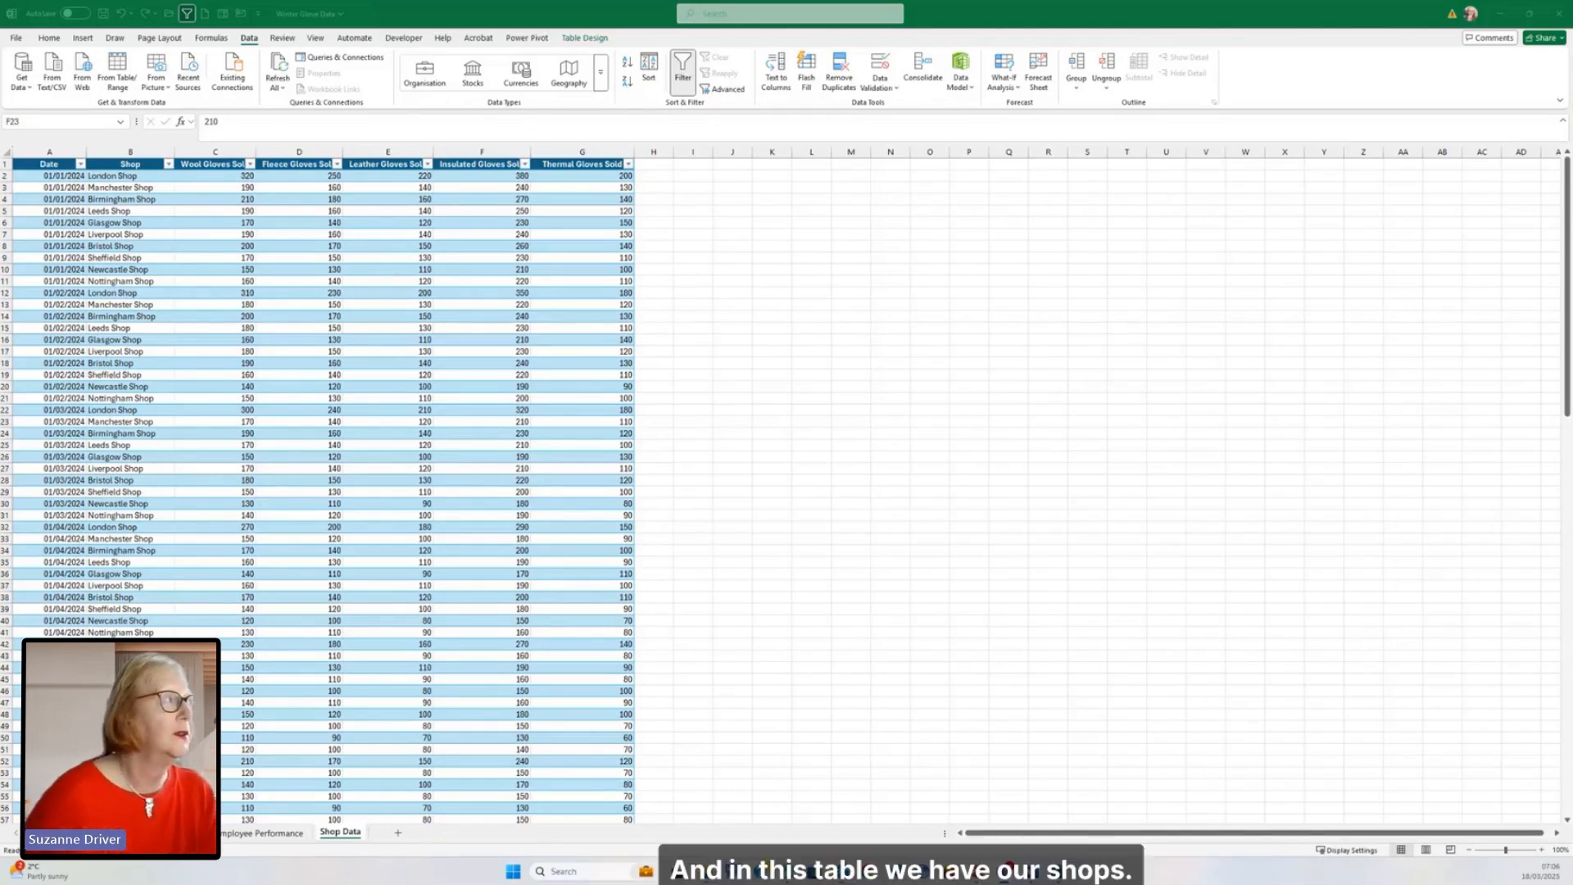
# Step: Load the glove sales table on the Shop Data sheet into the Power Query Editor
pyautogui.click(155, 270)
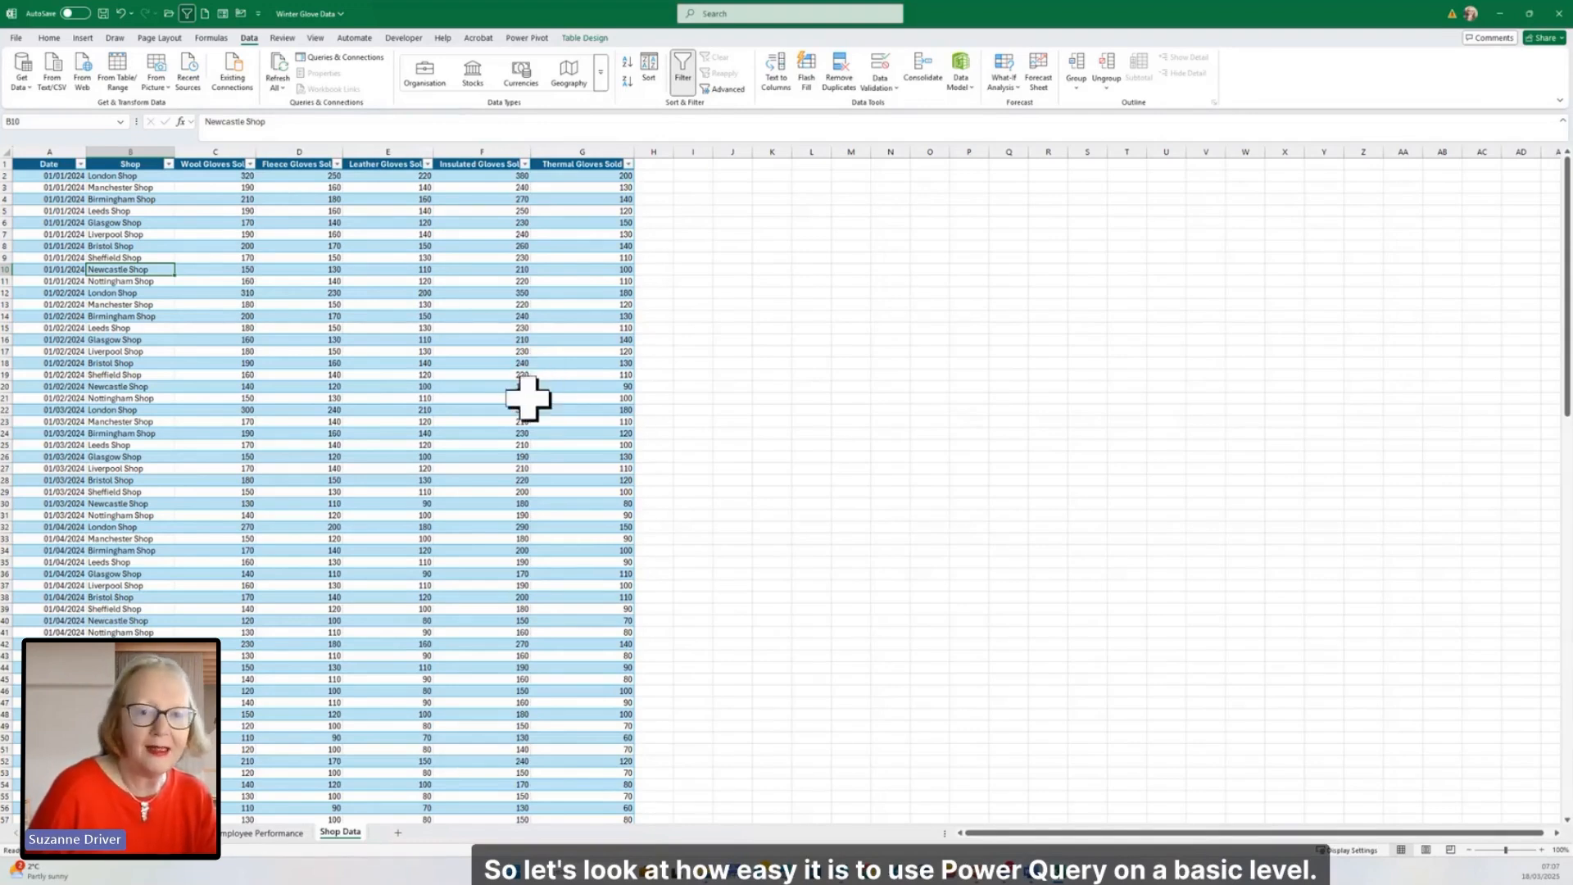
pyautogui.click(319, 361)
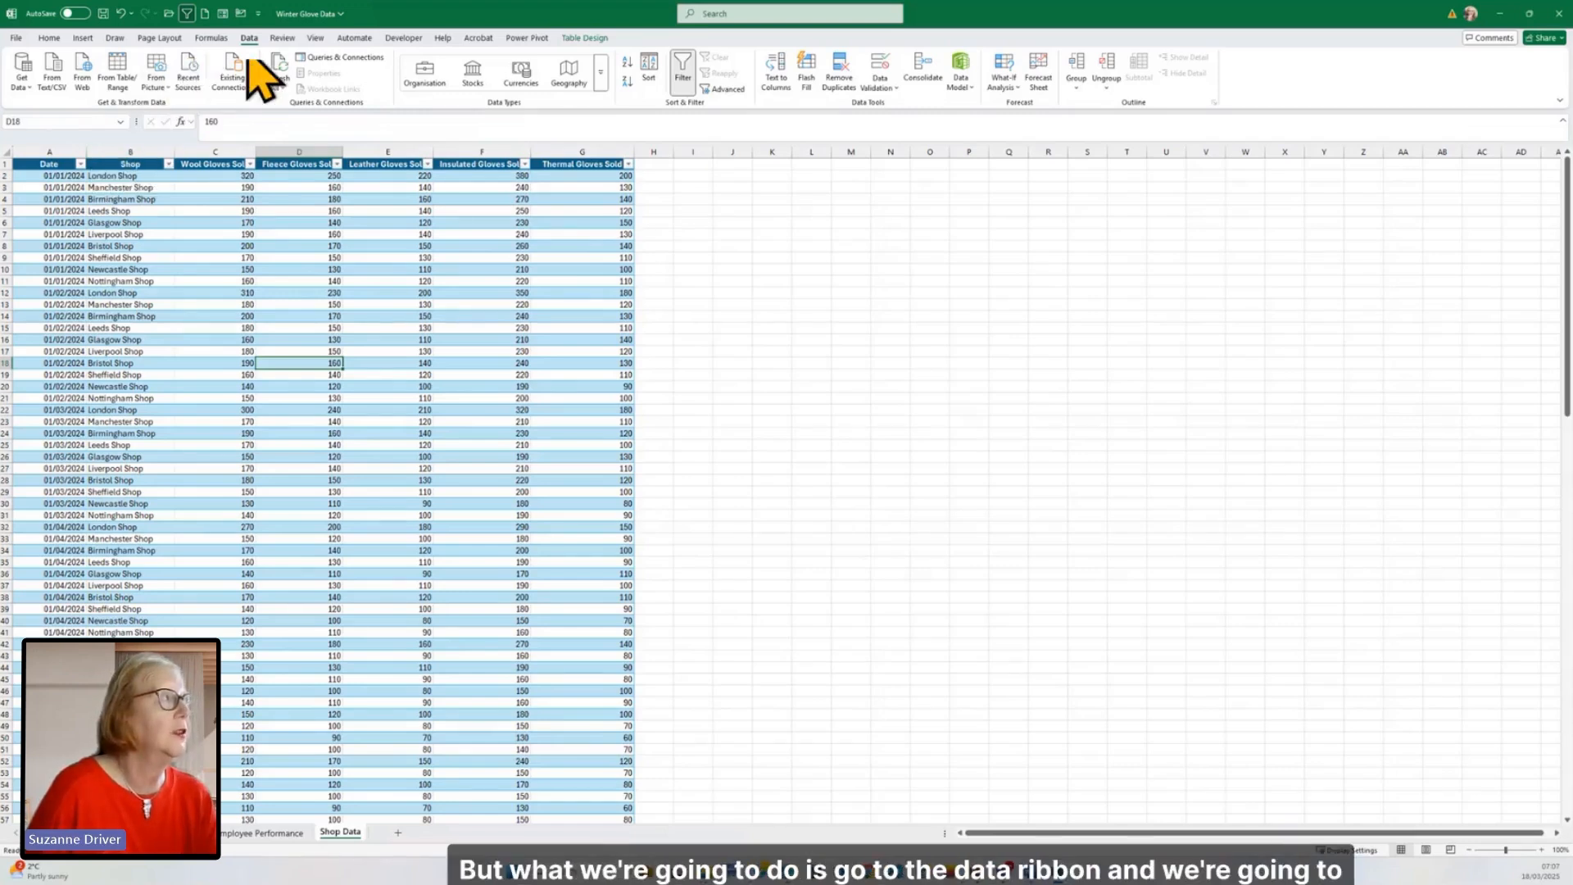
pyautogui.click(123, 89)
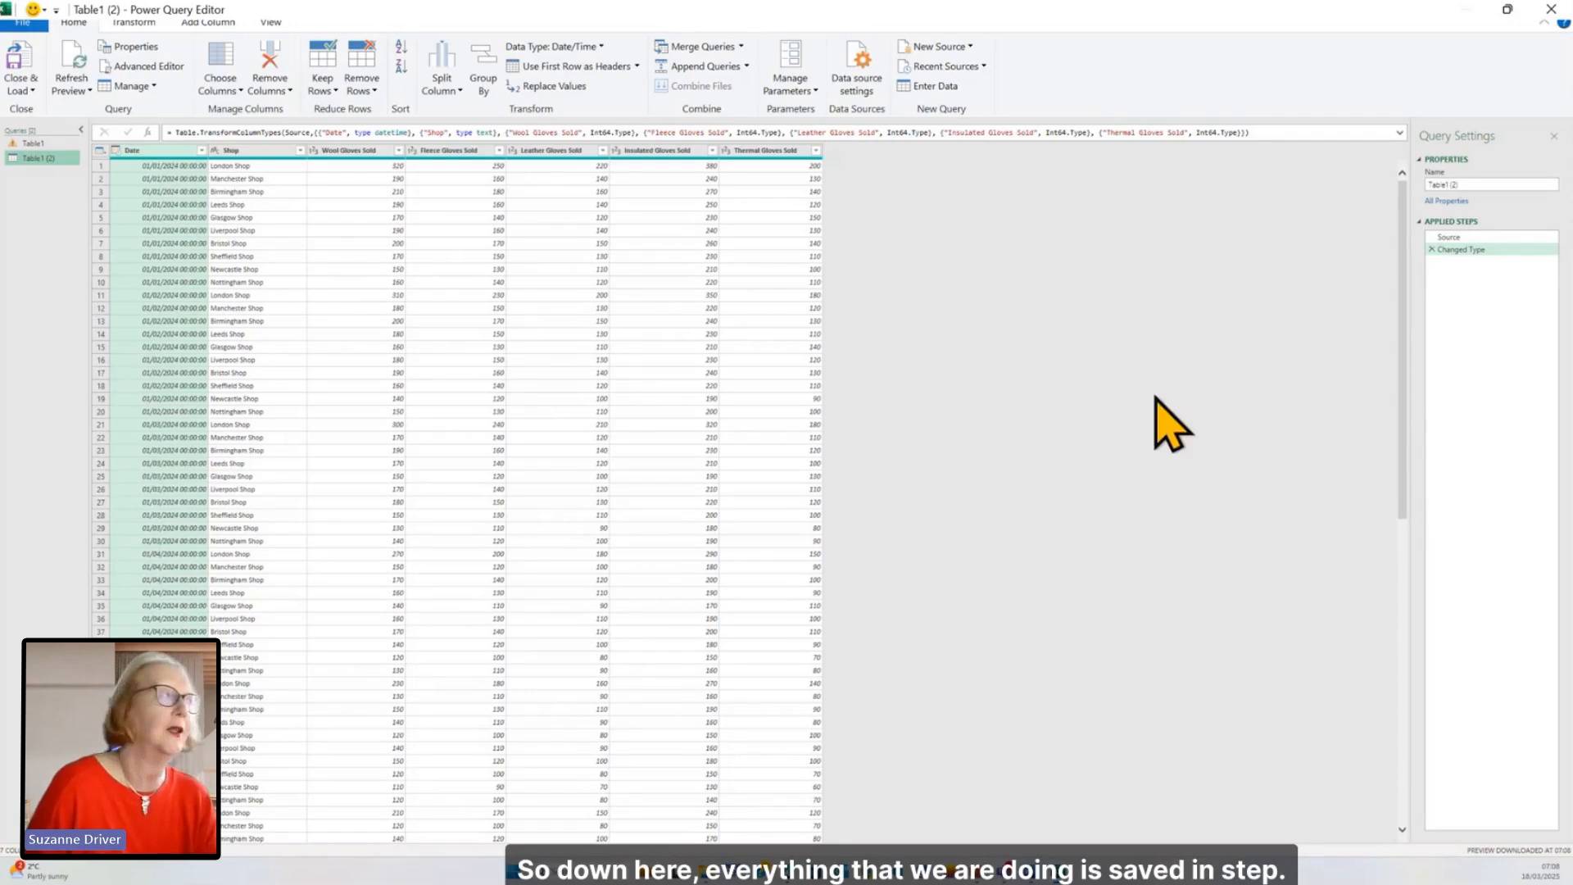
# Step: Transform the Date column to Date Only
pyautogui.rightClick(168, 151)
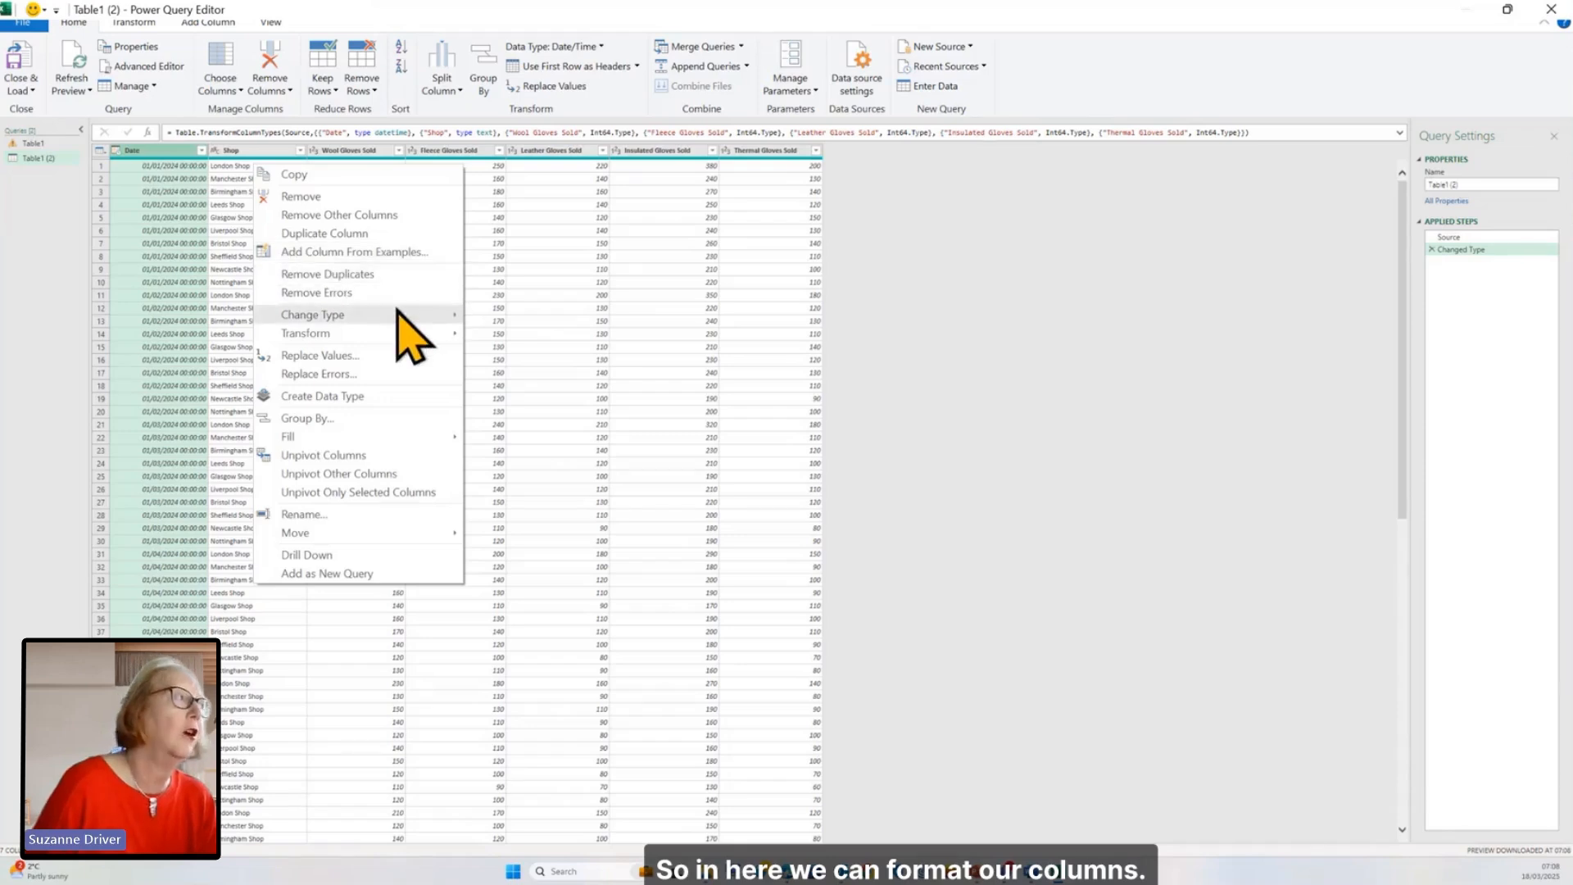
pyautogui.moveTo(391, 331)
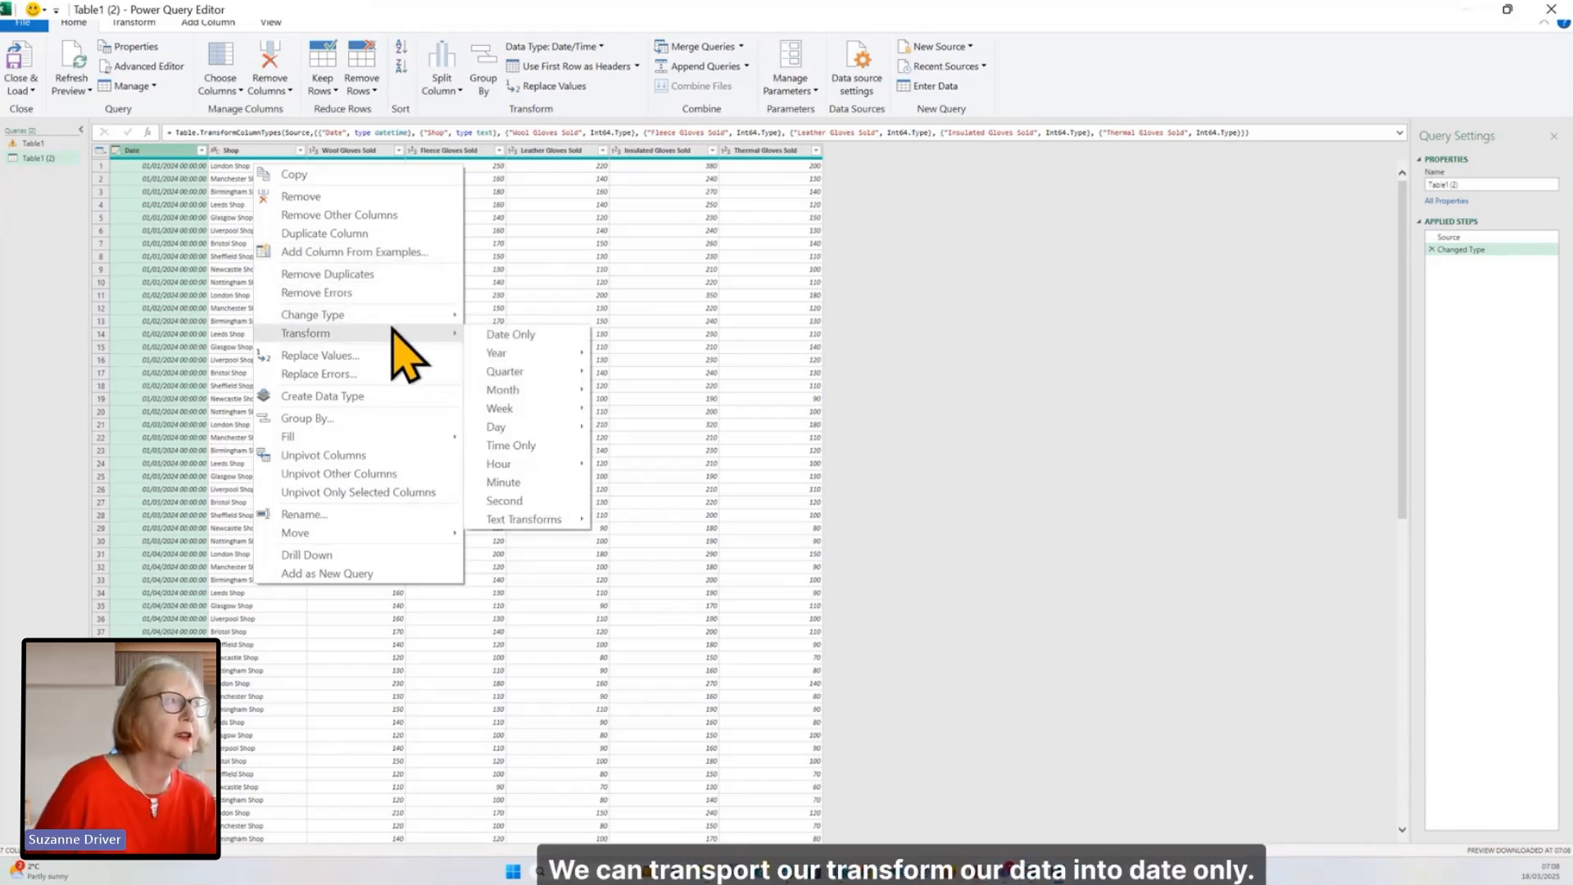
pyautogui.click(509, 336)
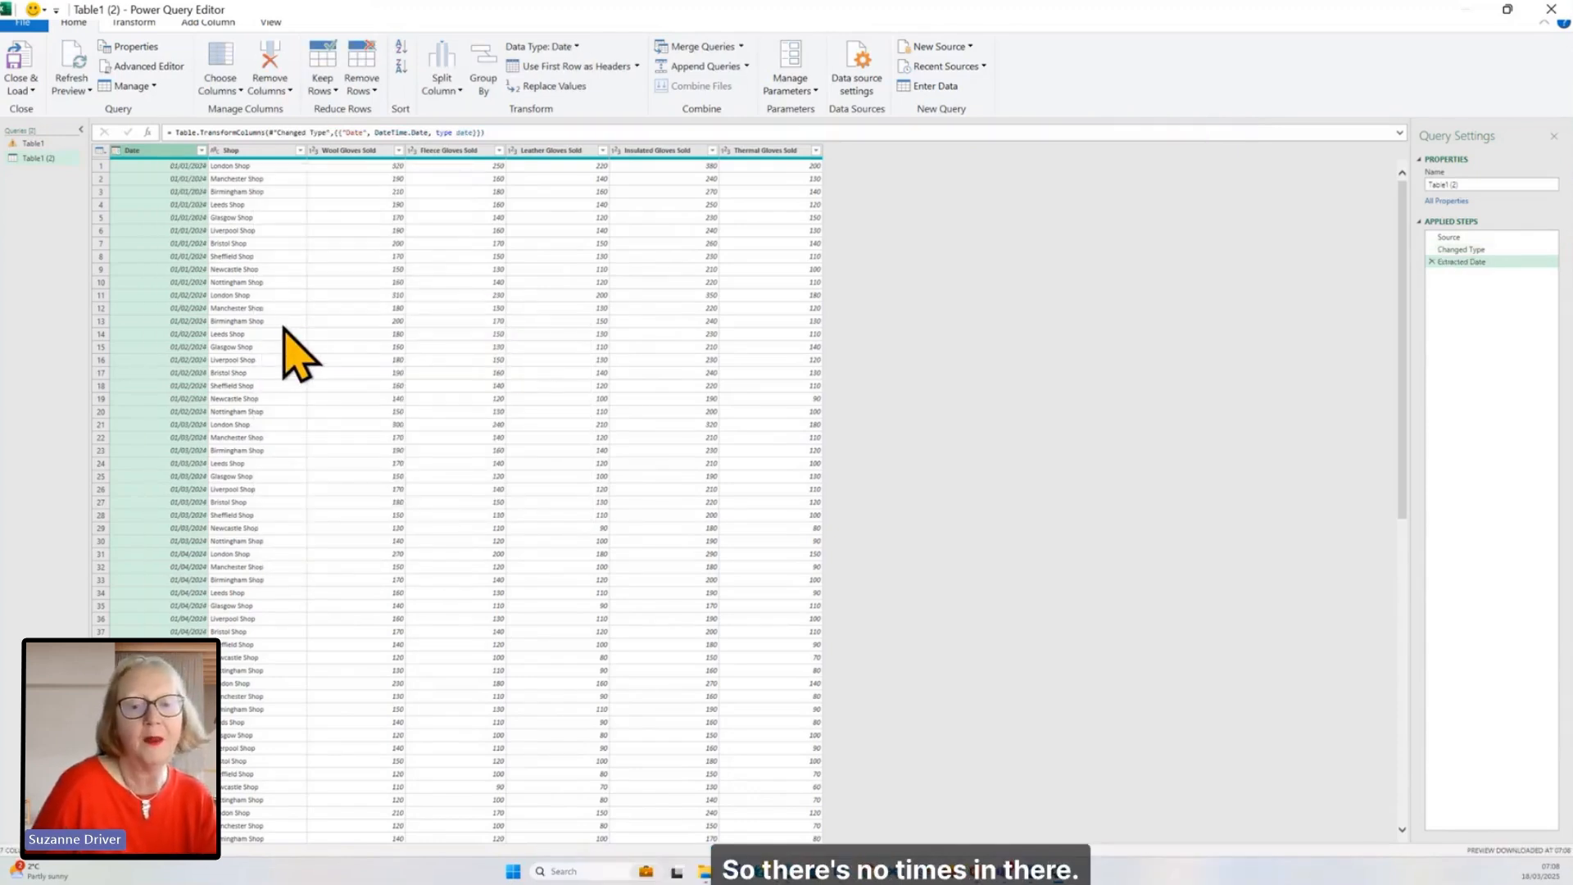
# Step: Split the Shop column by the Space delimiter at each occurrence
pyautogui.click(262, 151)
pyautogui.click(440, 86)
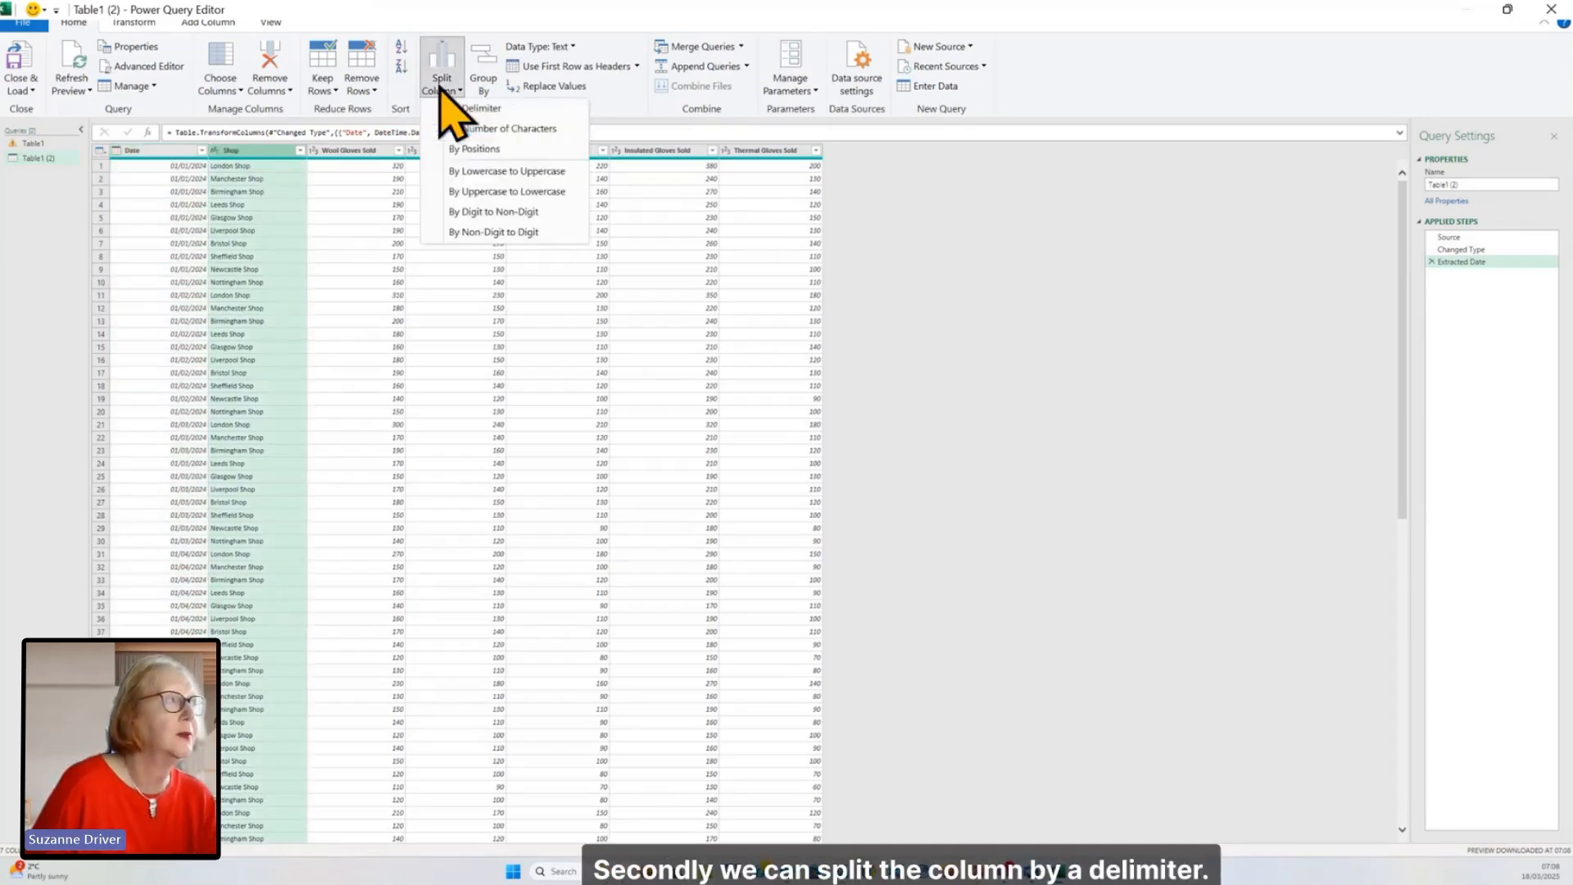
pyautogui.click(444, 108)
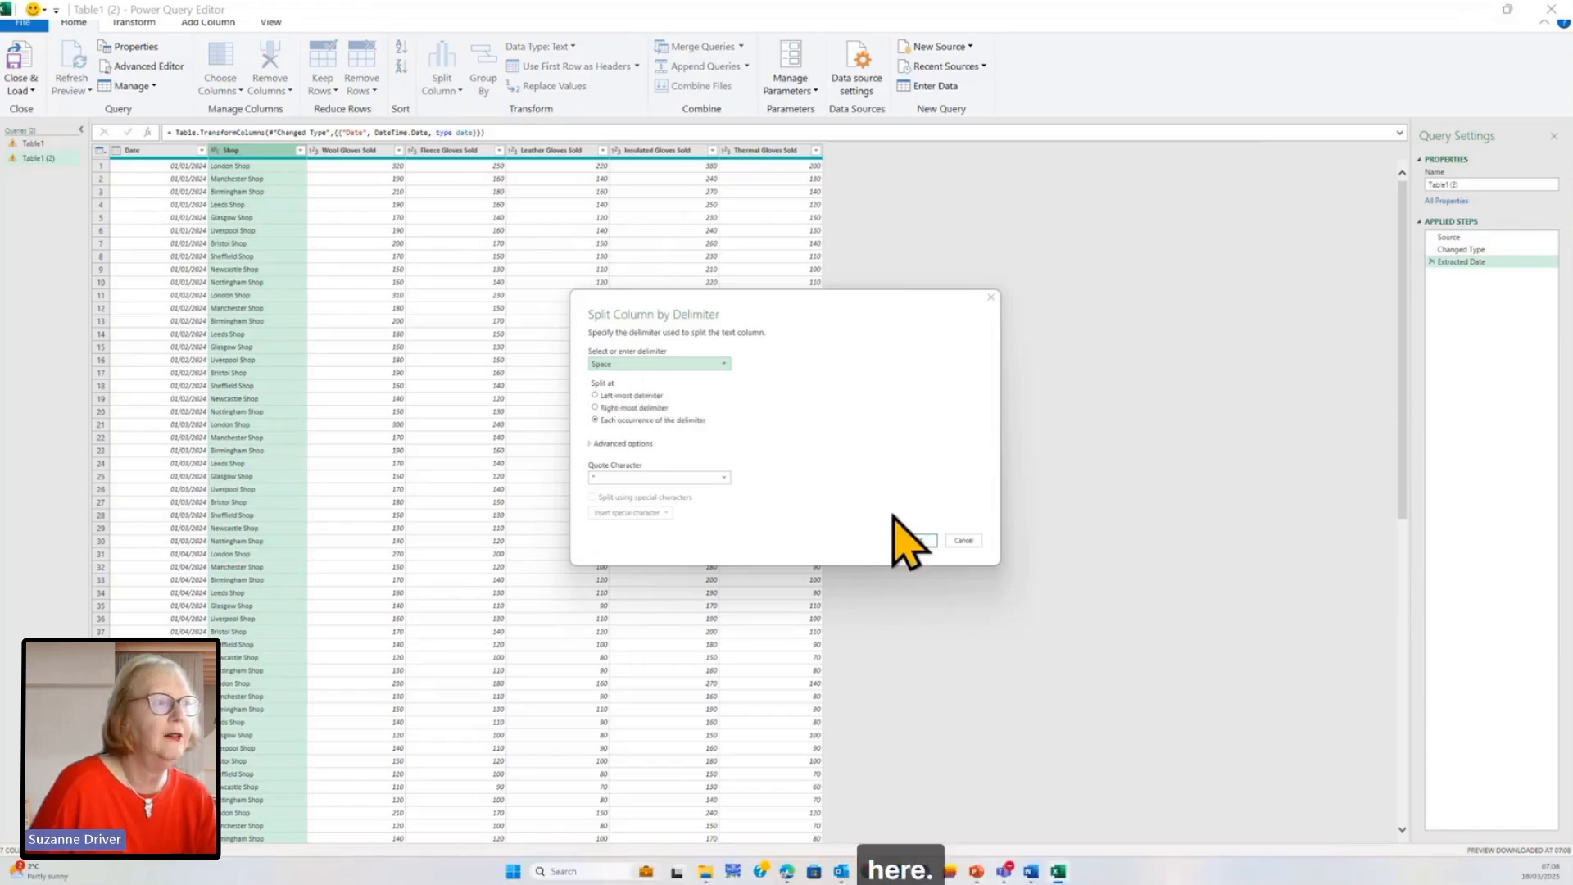
pyautogui.click(918, 541)
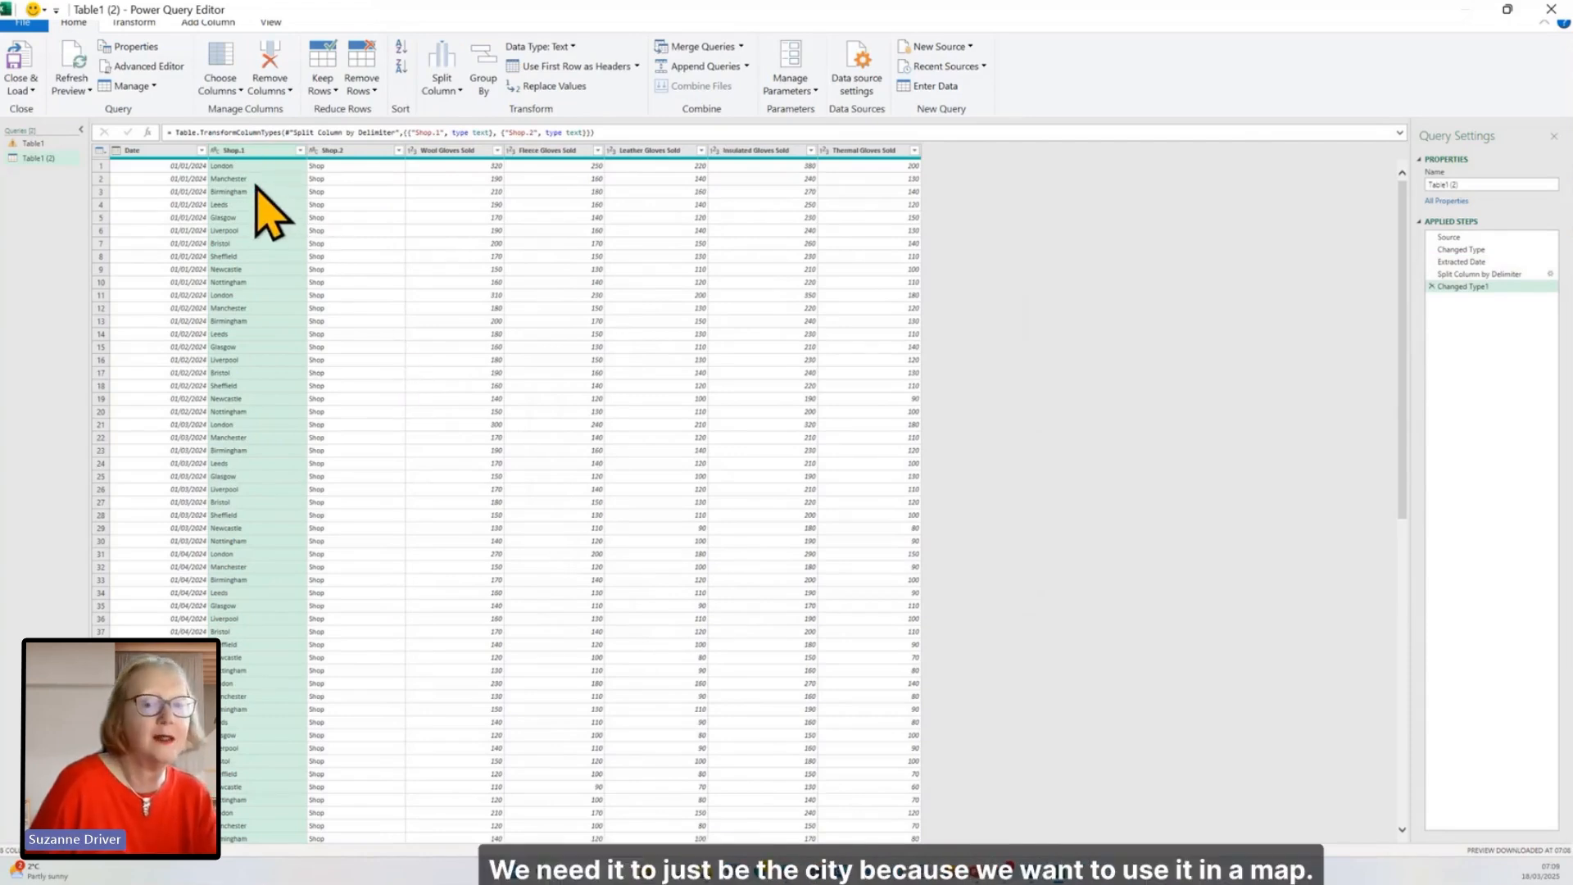
# Step: Remove the Shop.2 column from the query
pyautogui.click(349, 156)
pyautogui.rightClick(350, 154)
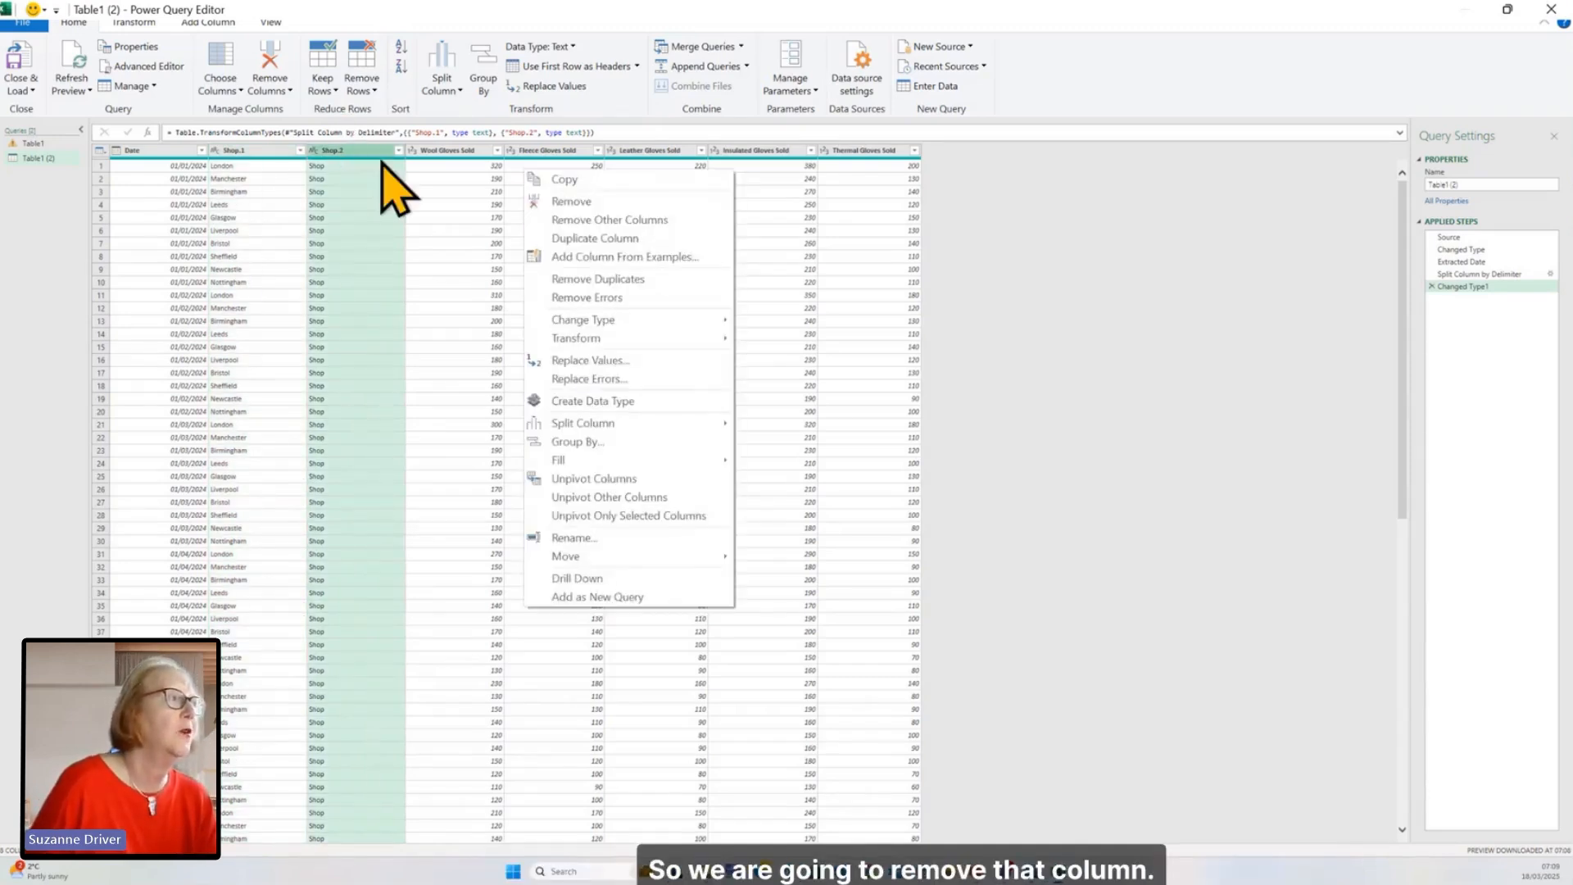
pyautogui.click(543, 201)
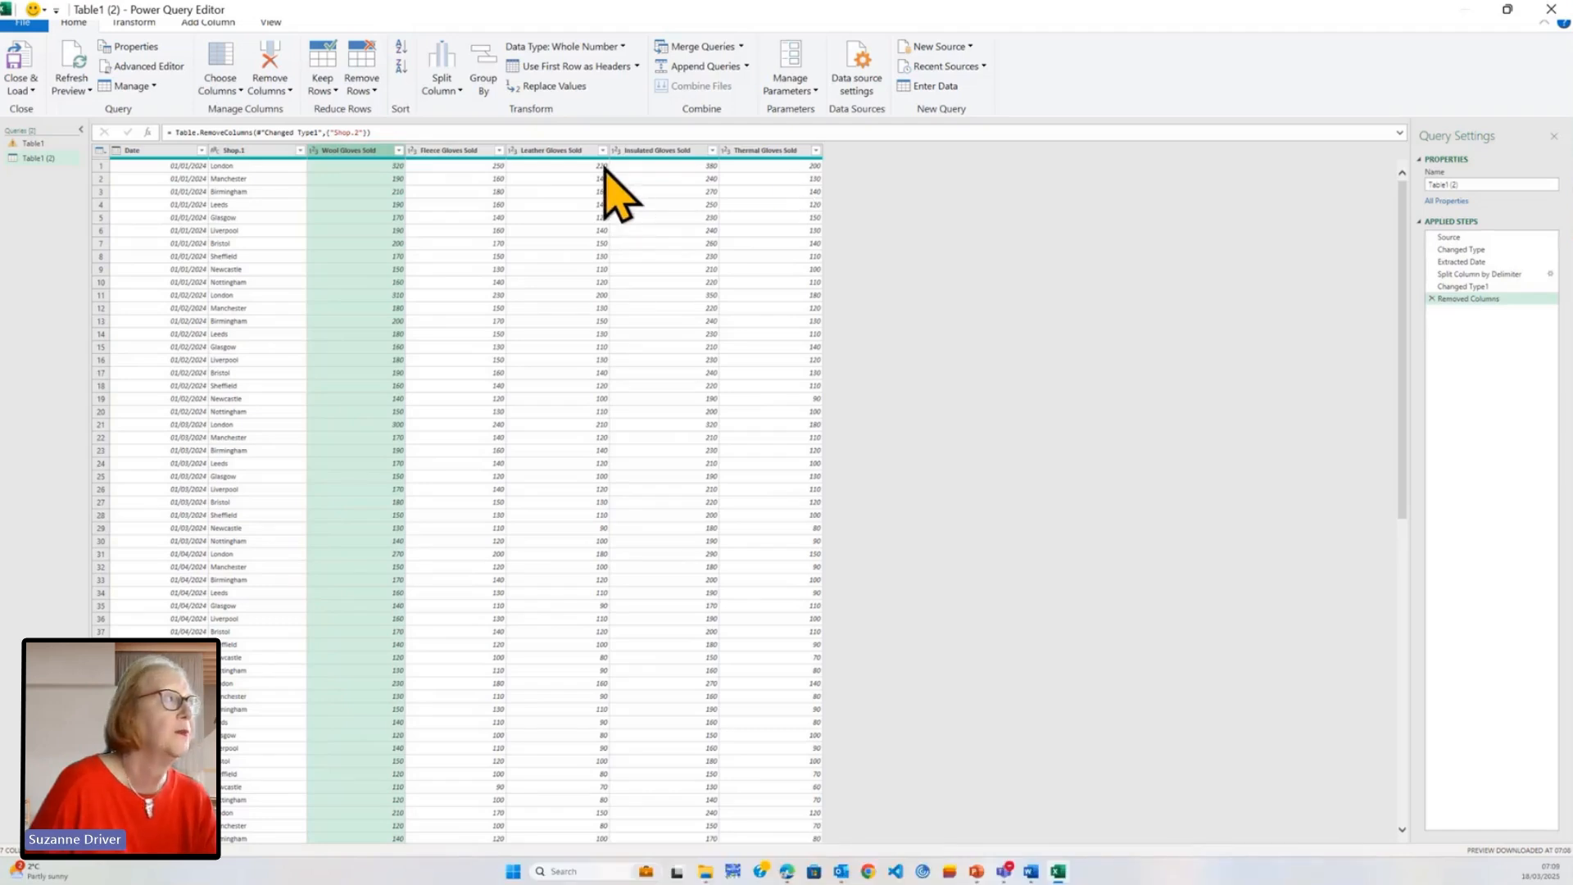
# Step: Start a new custom column and name it Total Units
pyautogui.click(208, 22)
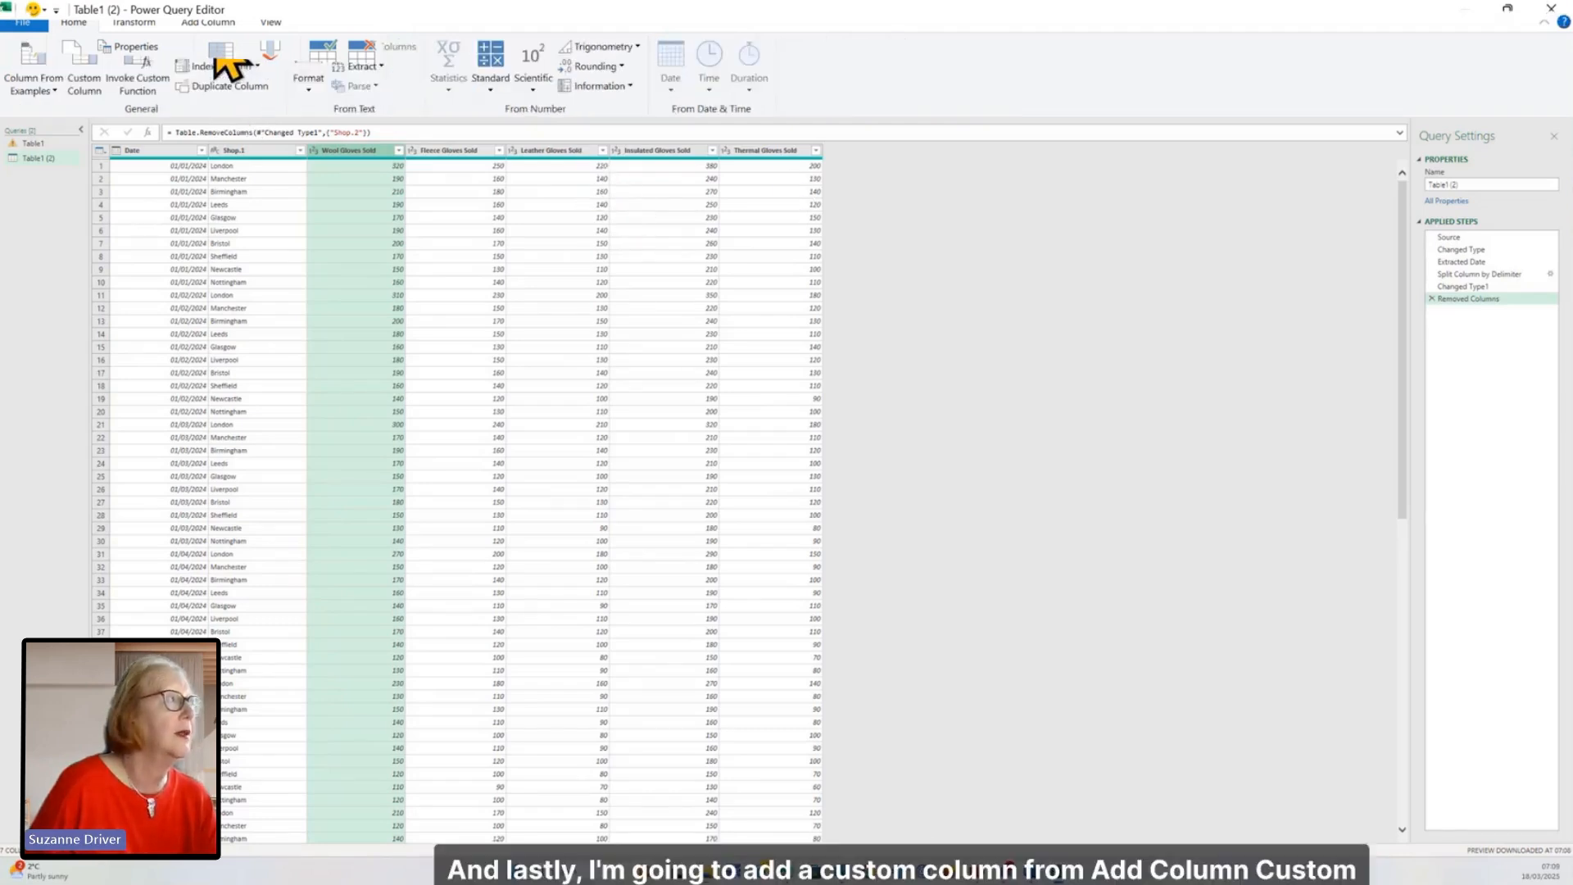
pyautogui.click(84, 69)
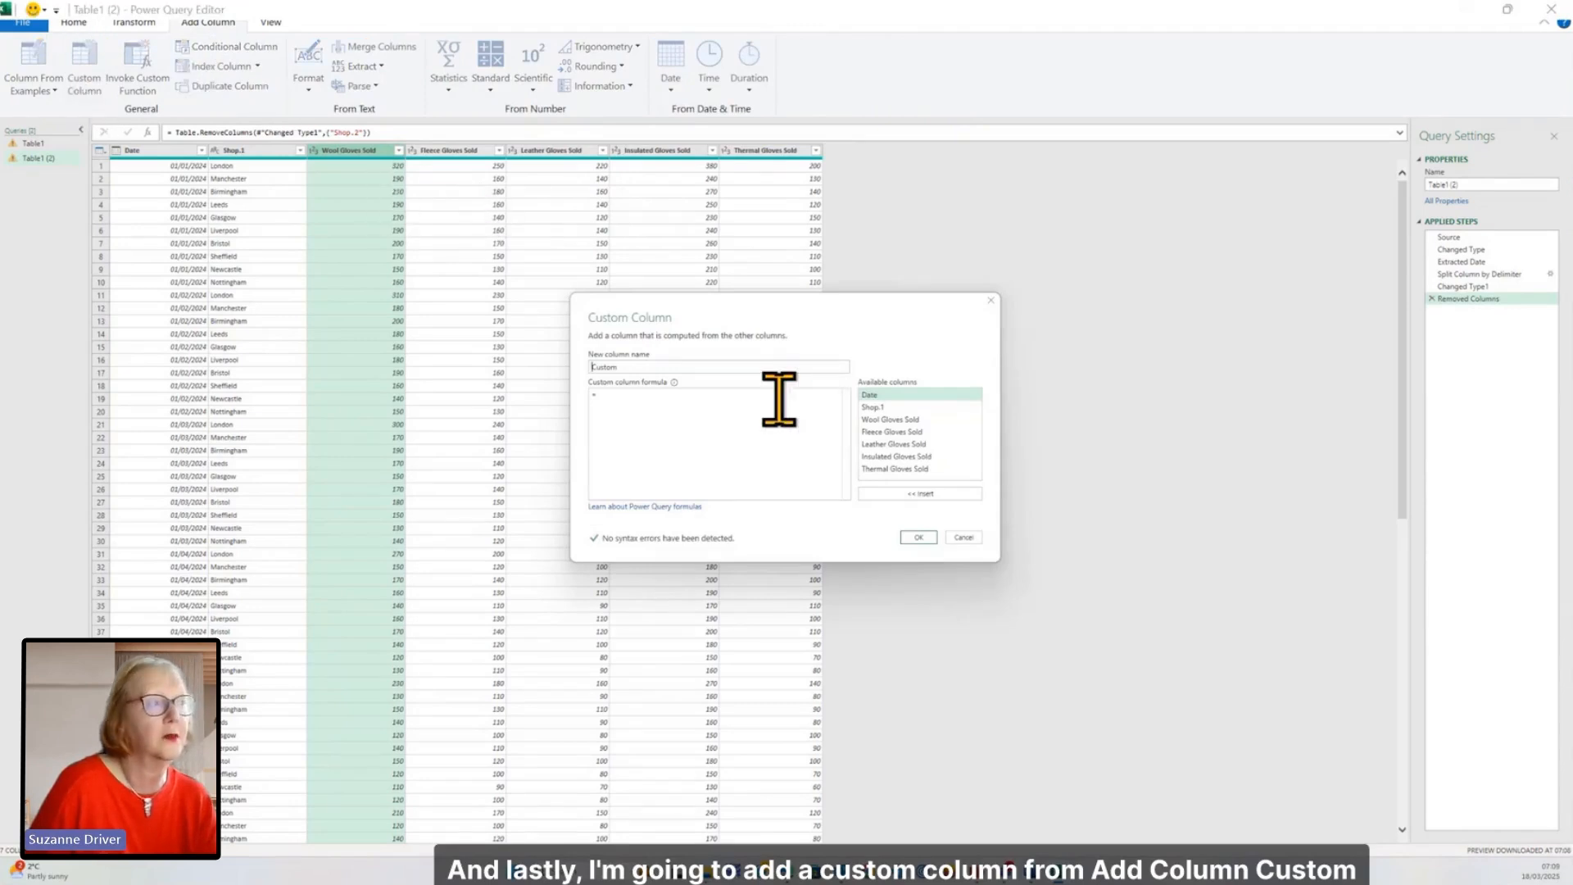
pyautogui.moveTo(627, 365); pyautogui.dragTo(591, 366)
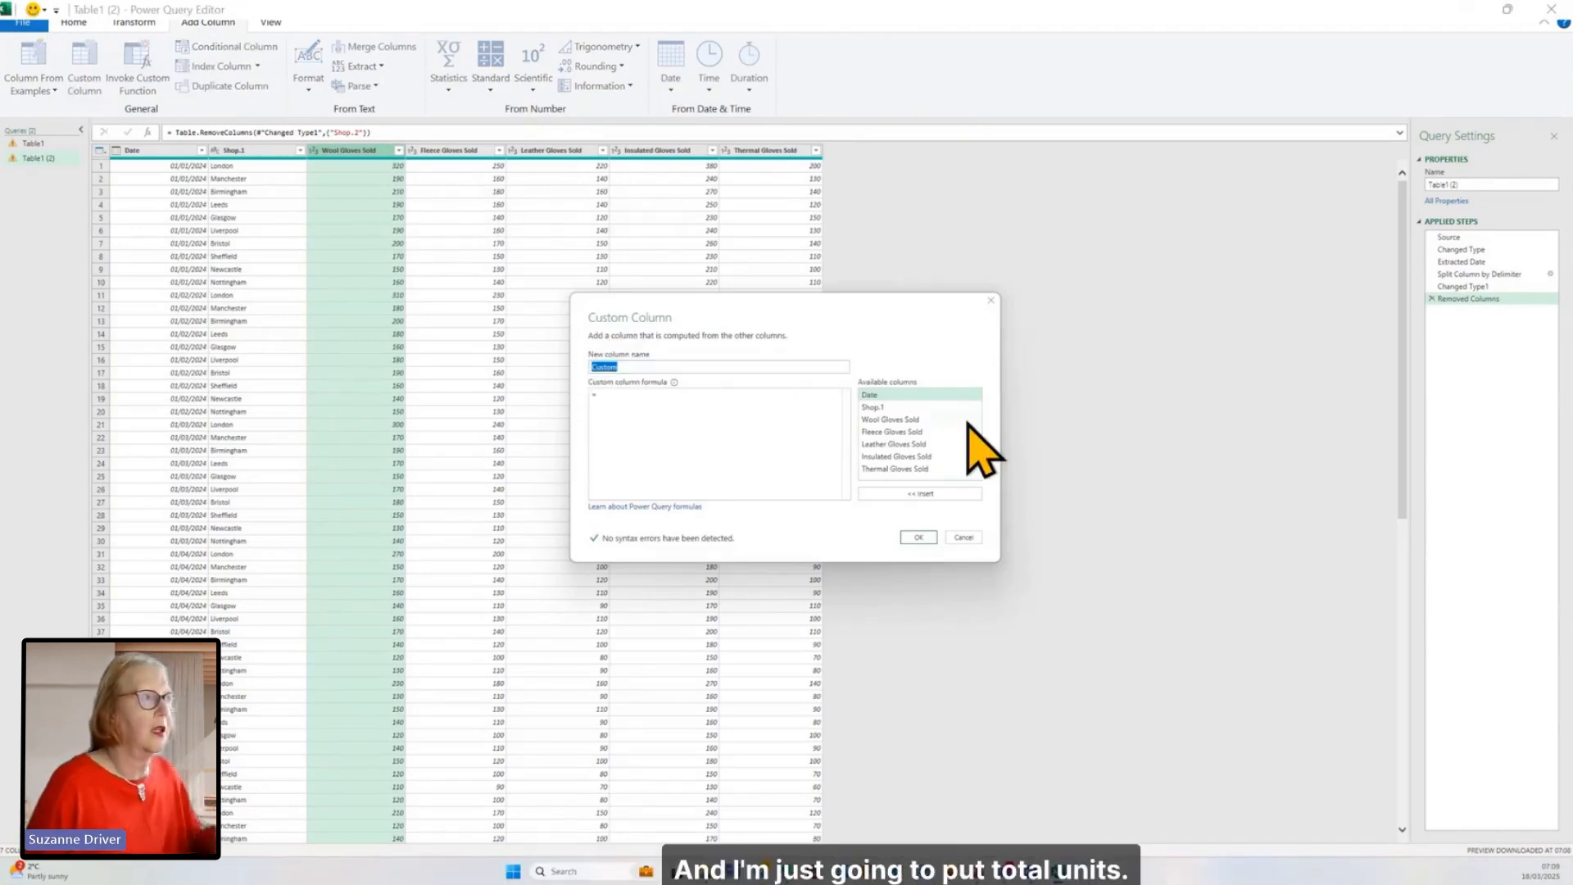
pyautogui.write('Total Unit')
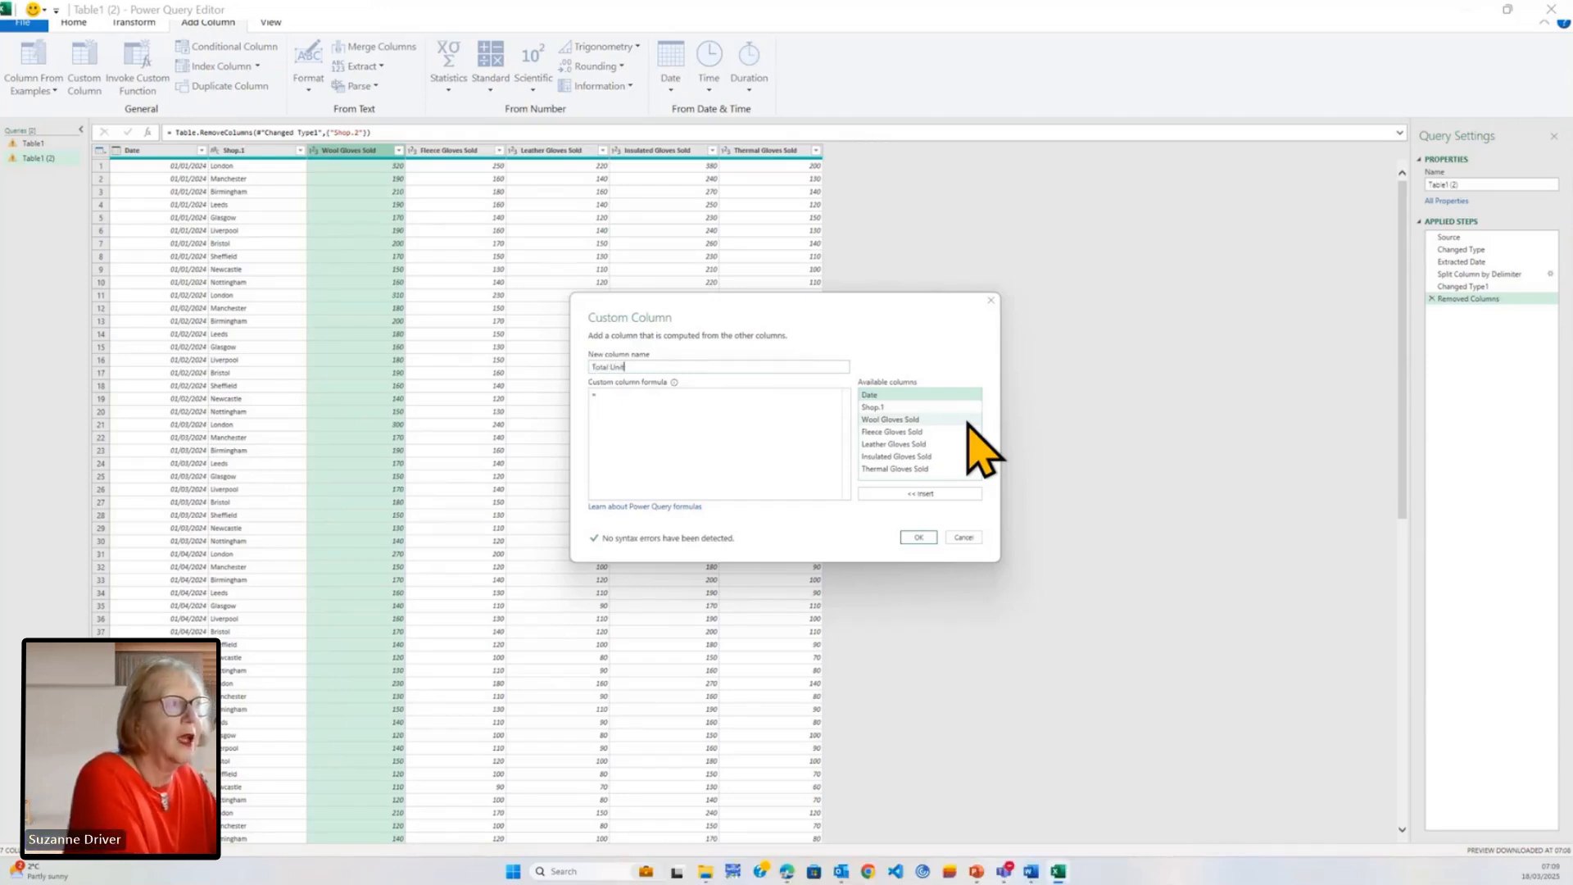
pyautogui.write('s')
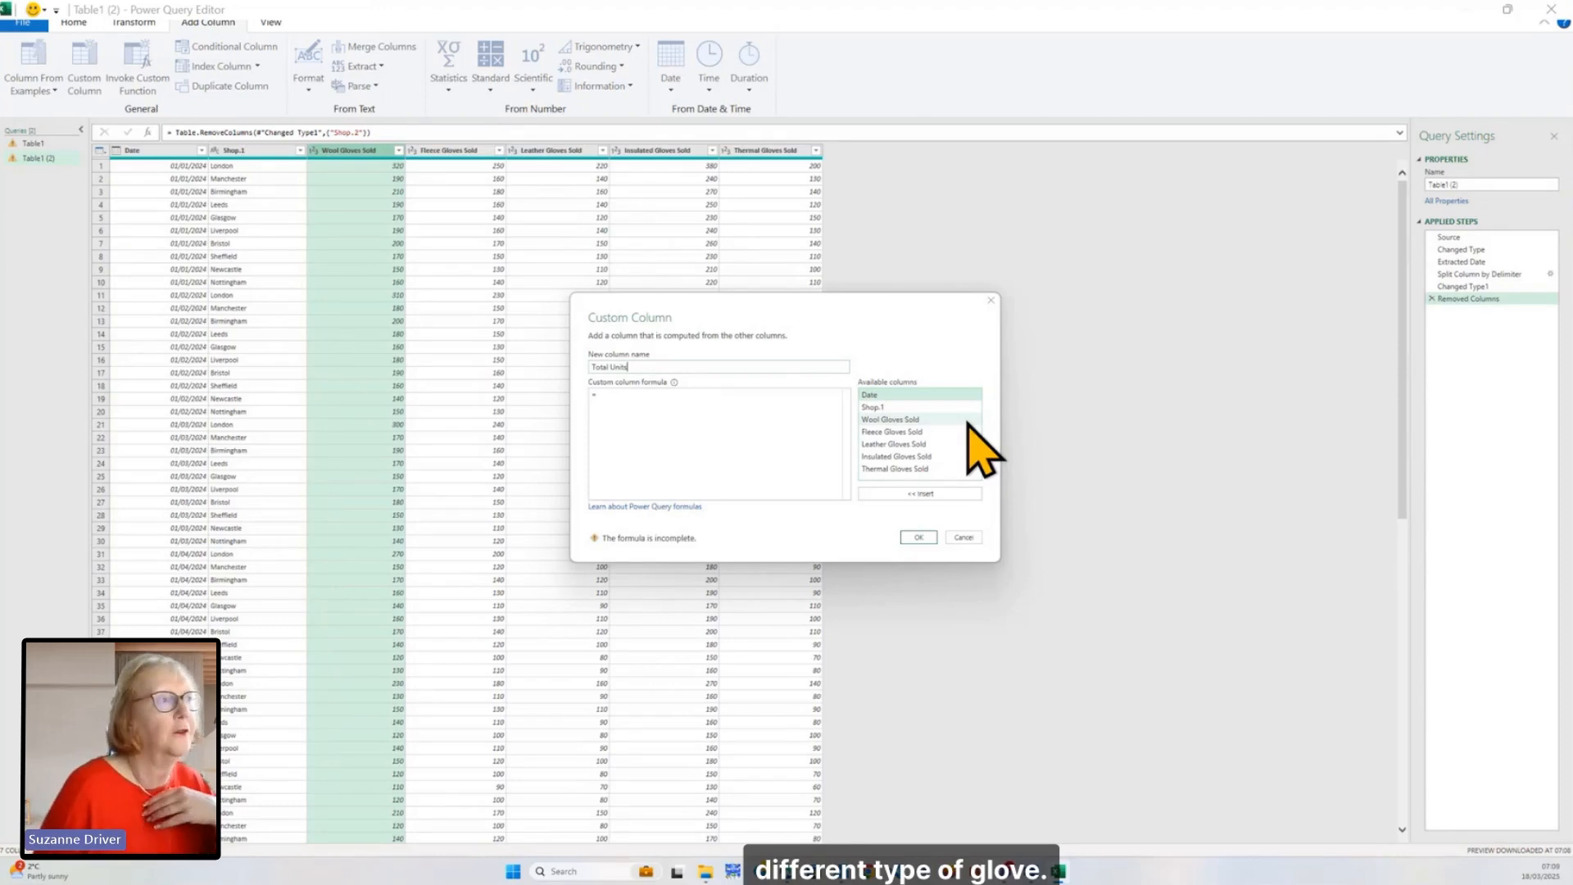
# Step: Define the custom column formula as the sum of Wool, Fleece, Leather, Insulated and Thermal Gloves Sold, and create the column
pyautogui.click(930, 419)
pyautogui.doubleClick(930, 419)
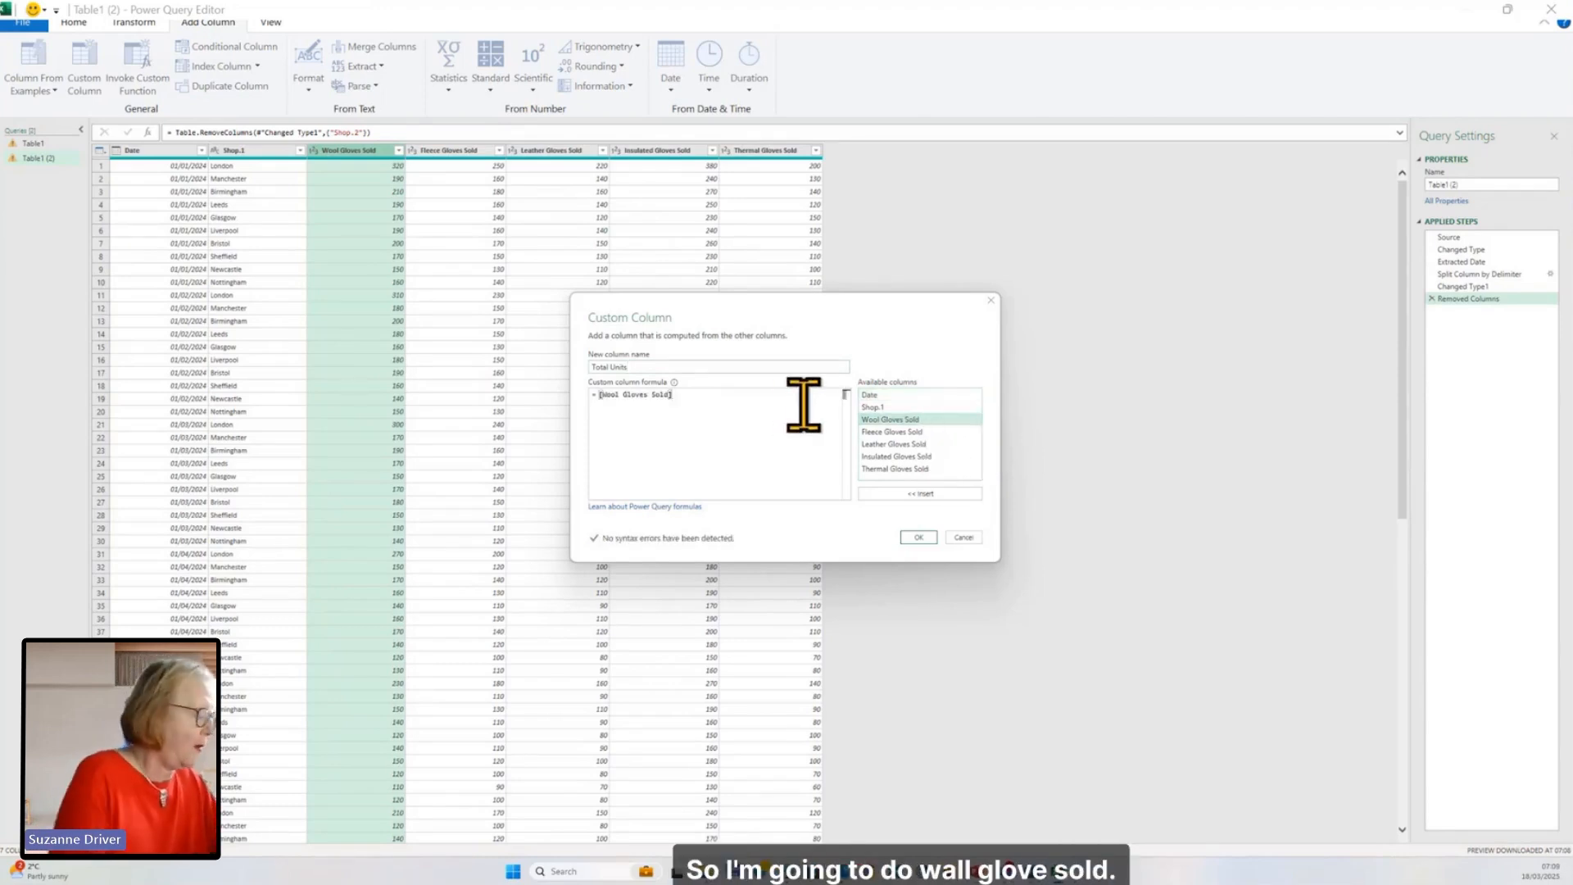
pyautogui.write('+')
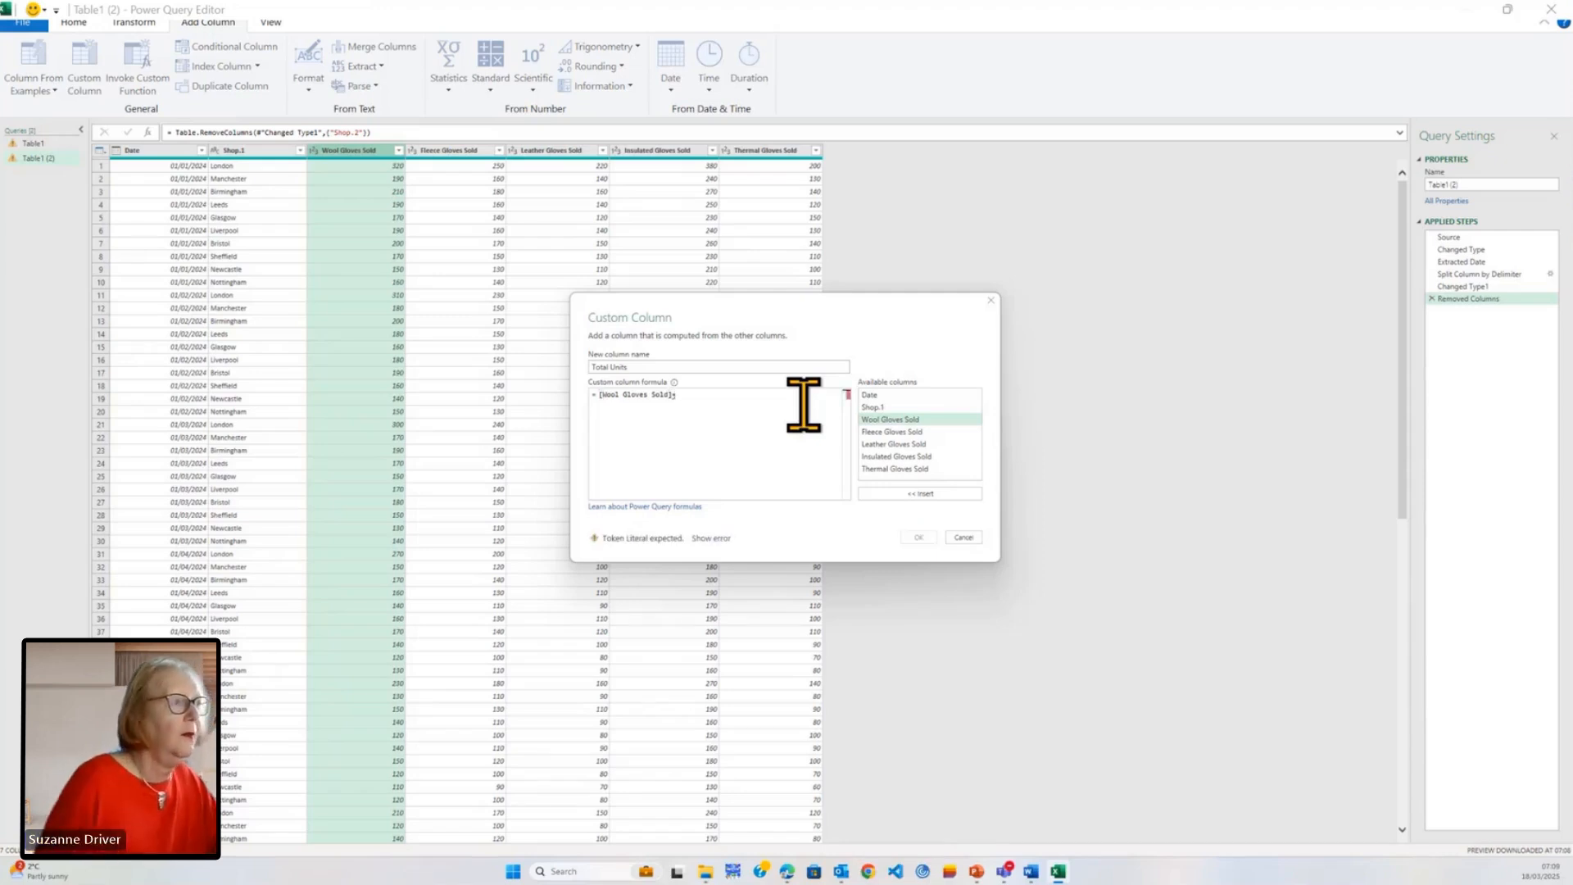
pyautogui.doubleClick(868, 431)
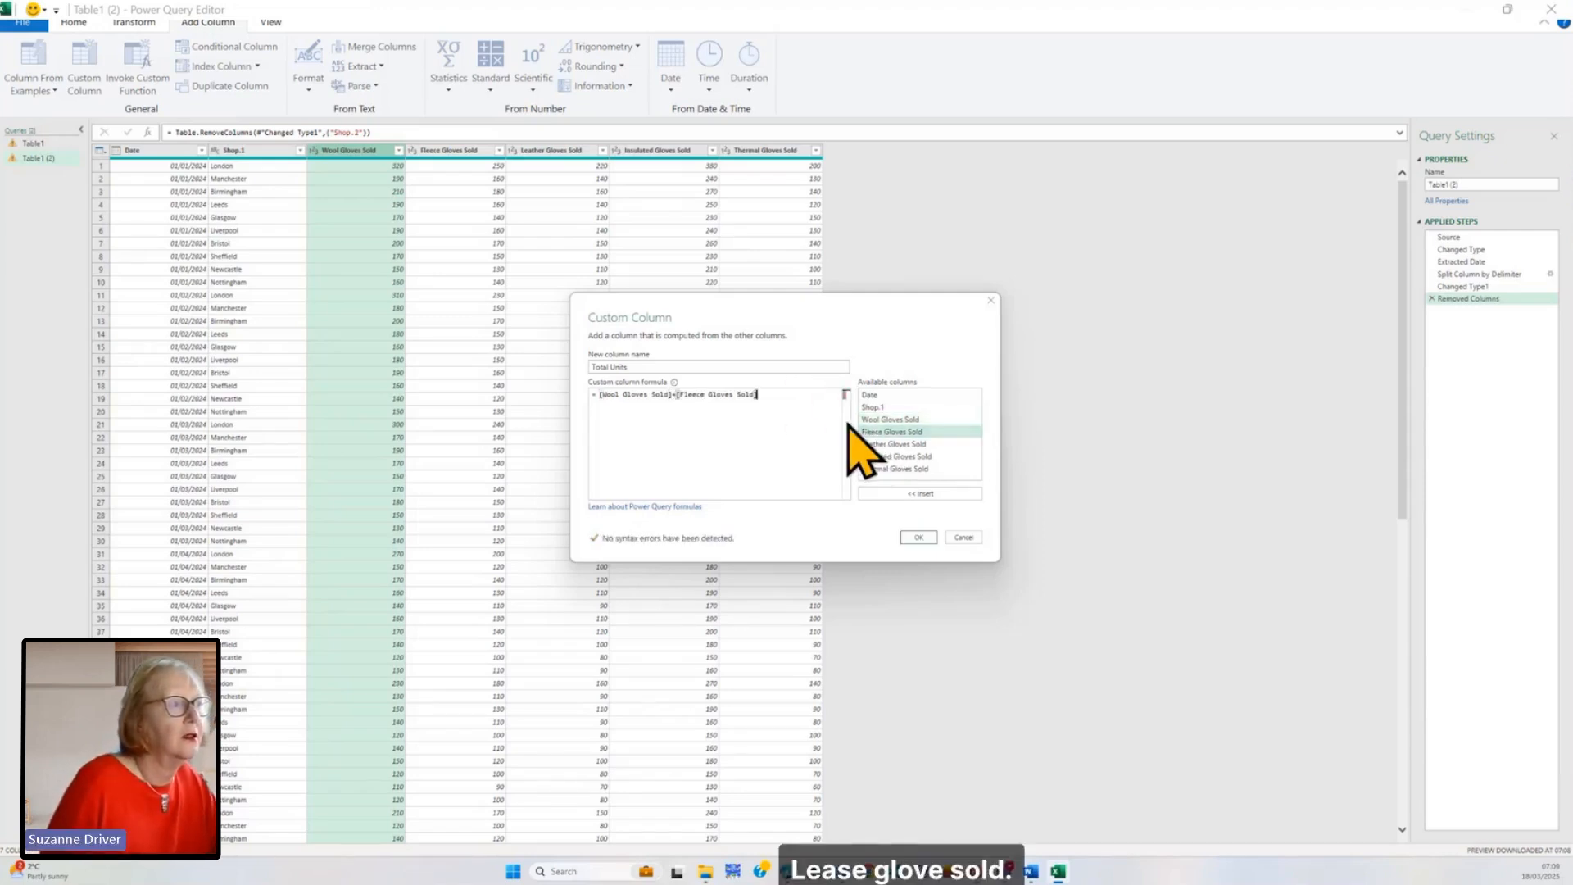
pyautogui.write('+')
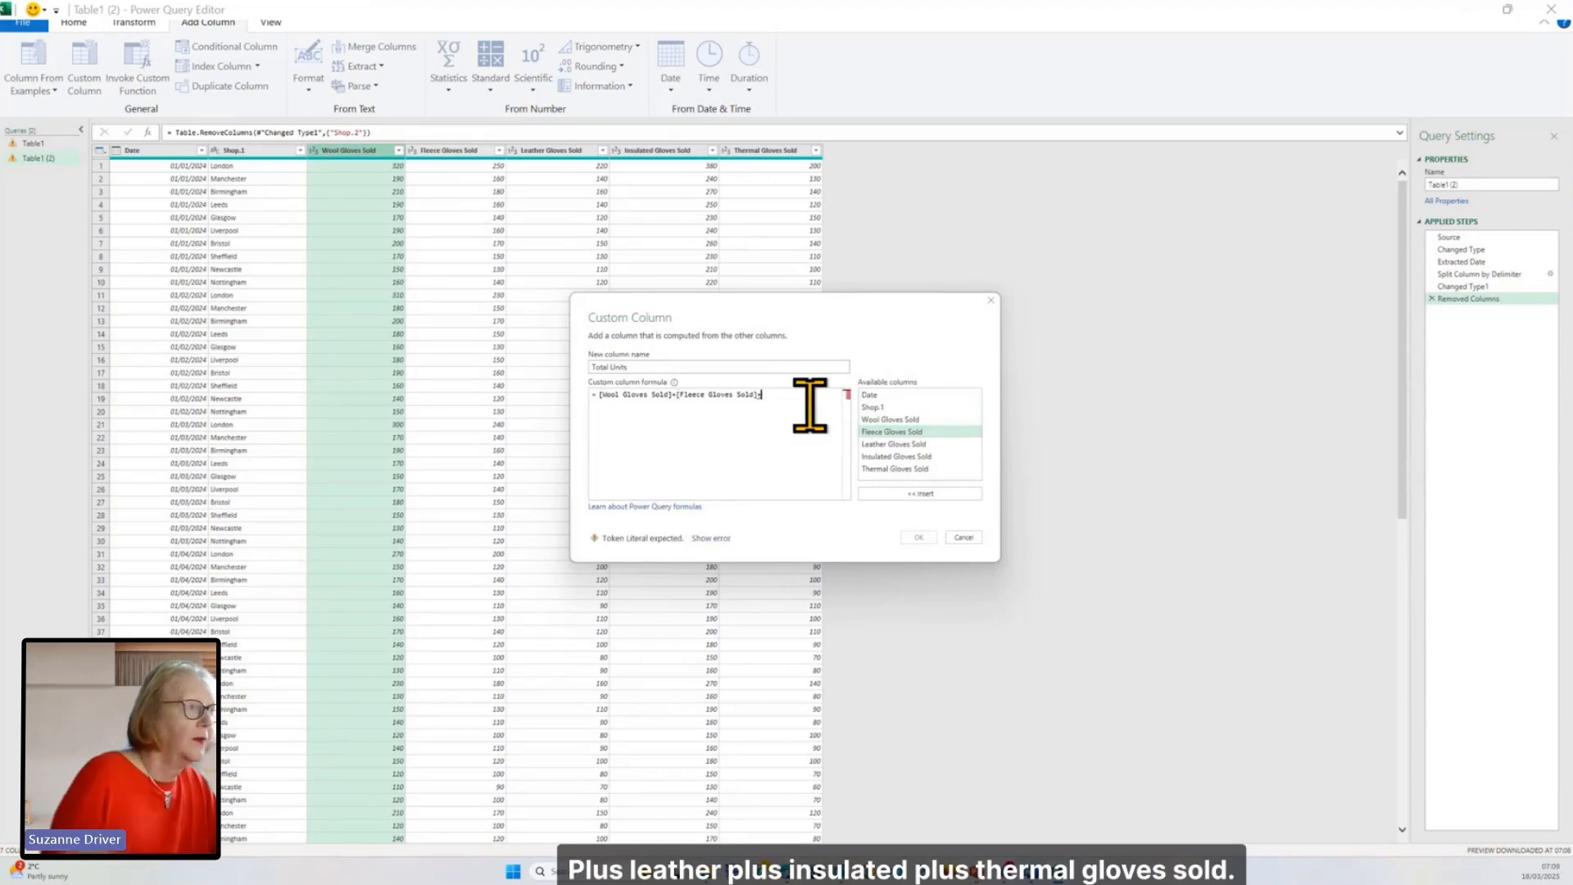
pyautogui.doubleClick(881, 443)
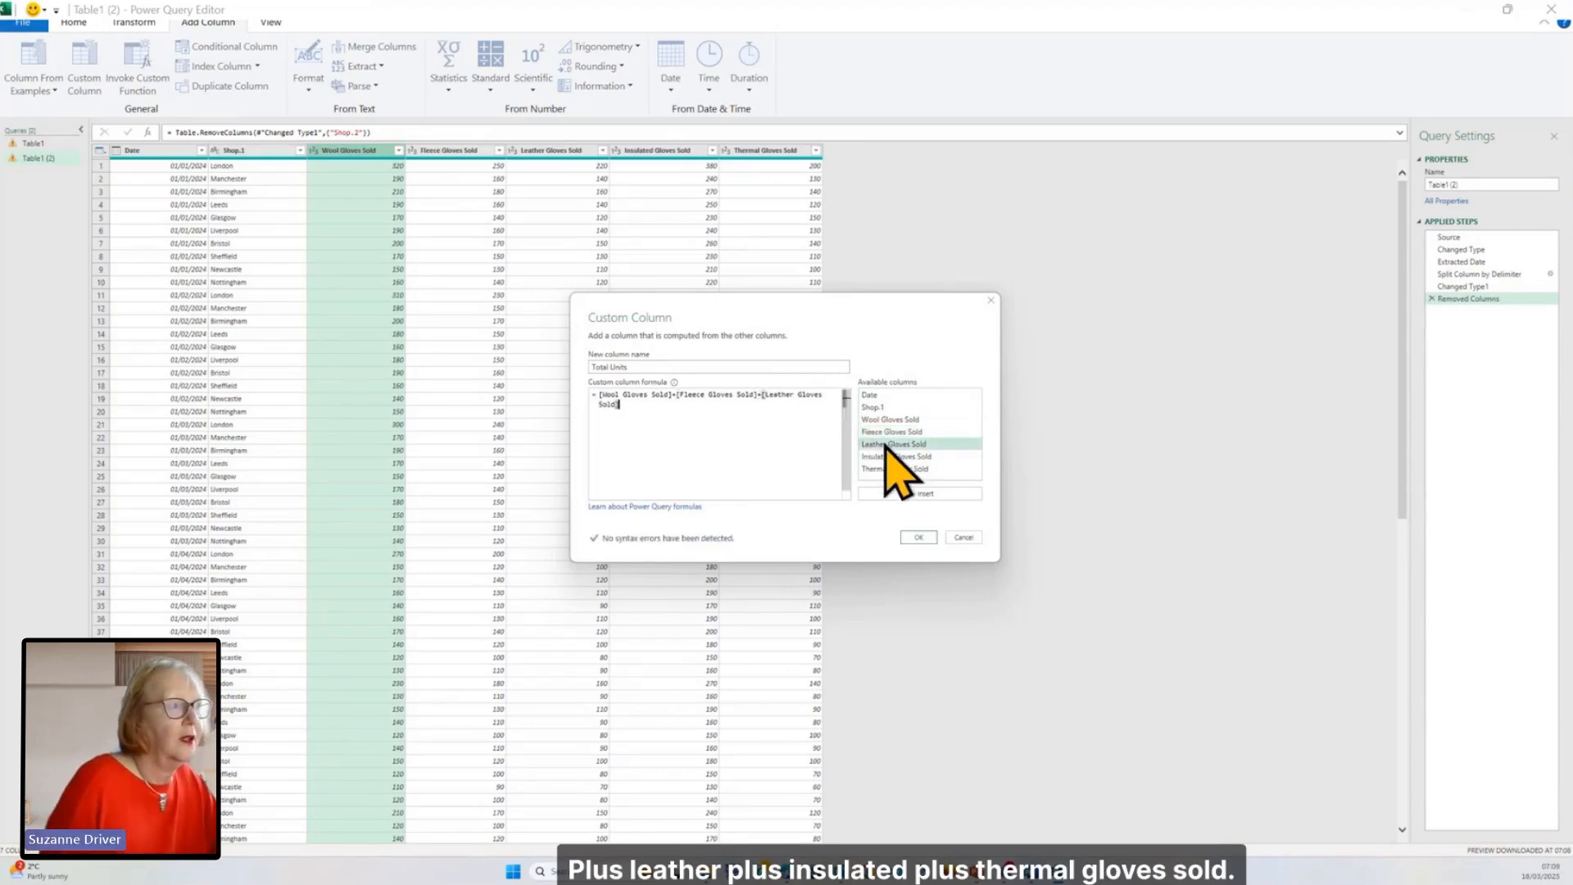
pyautogui.write('+')
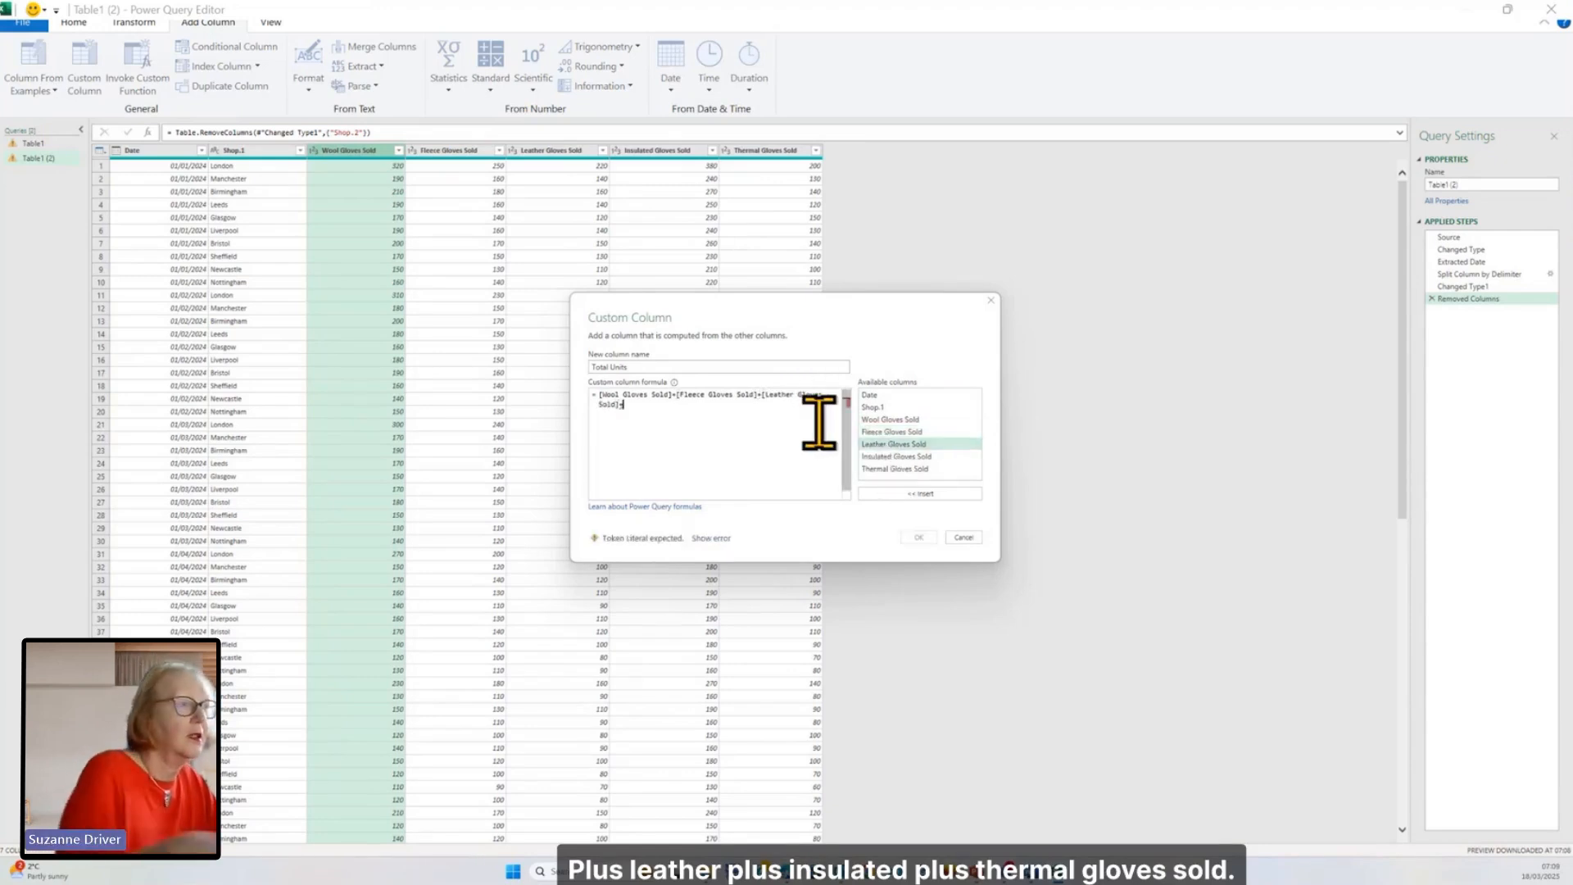
pyautogui.doubleClick(881, 457)
pyautogui.write('+')
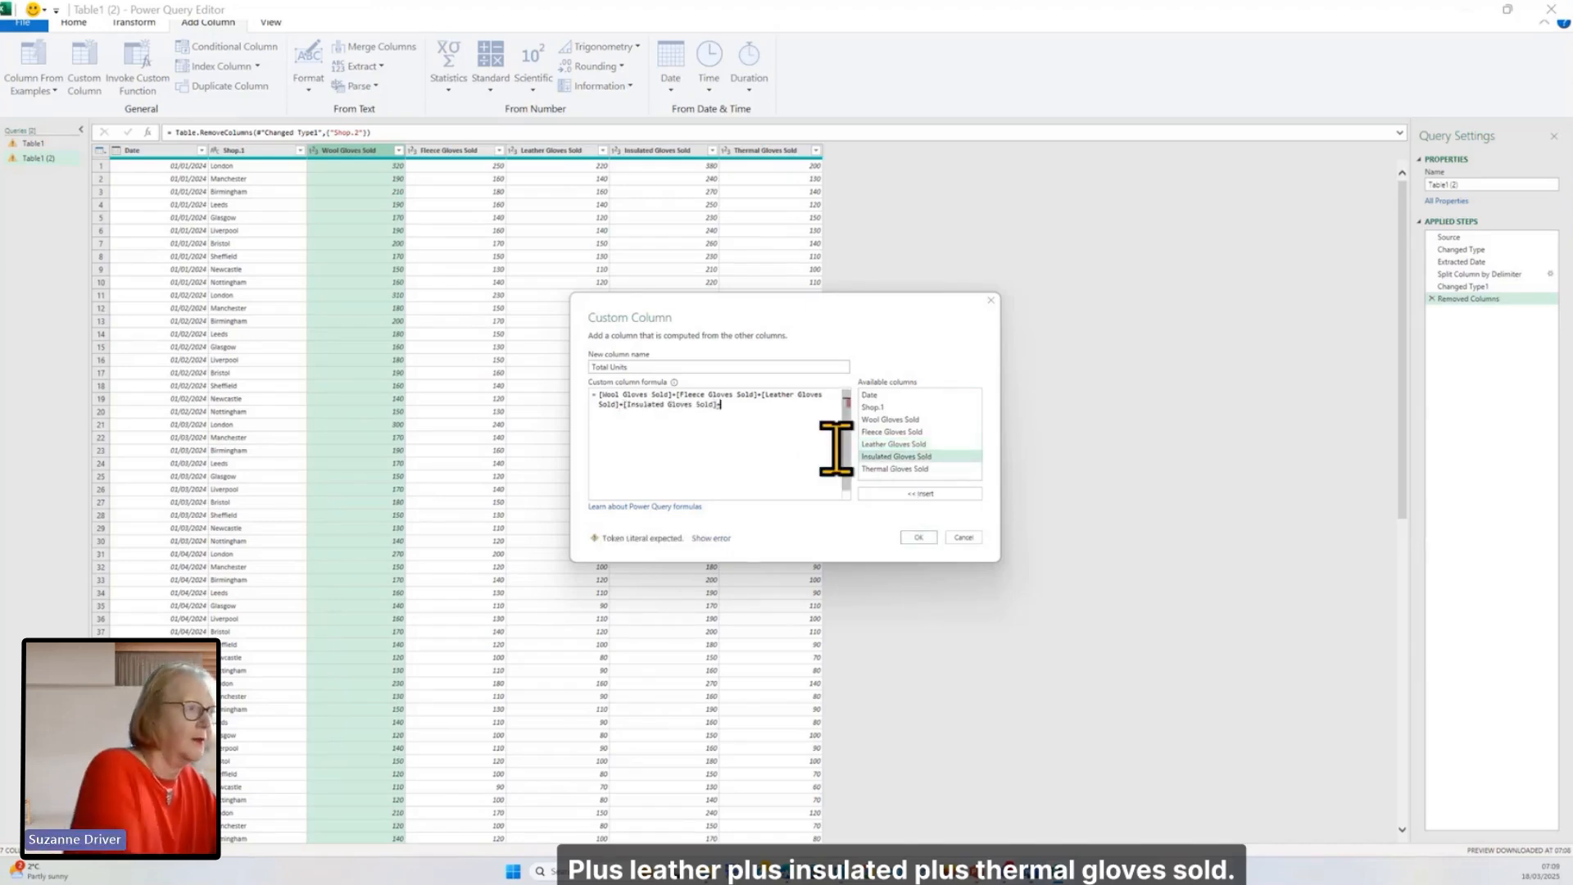
pyautogui.doubleClick(883, 471)
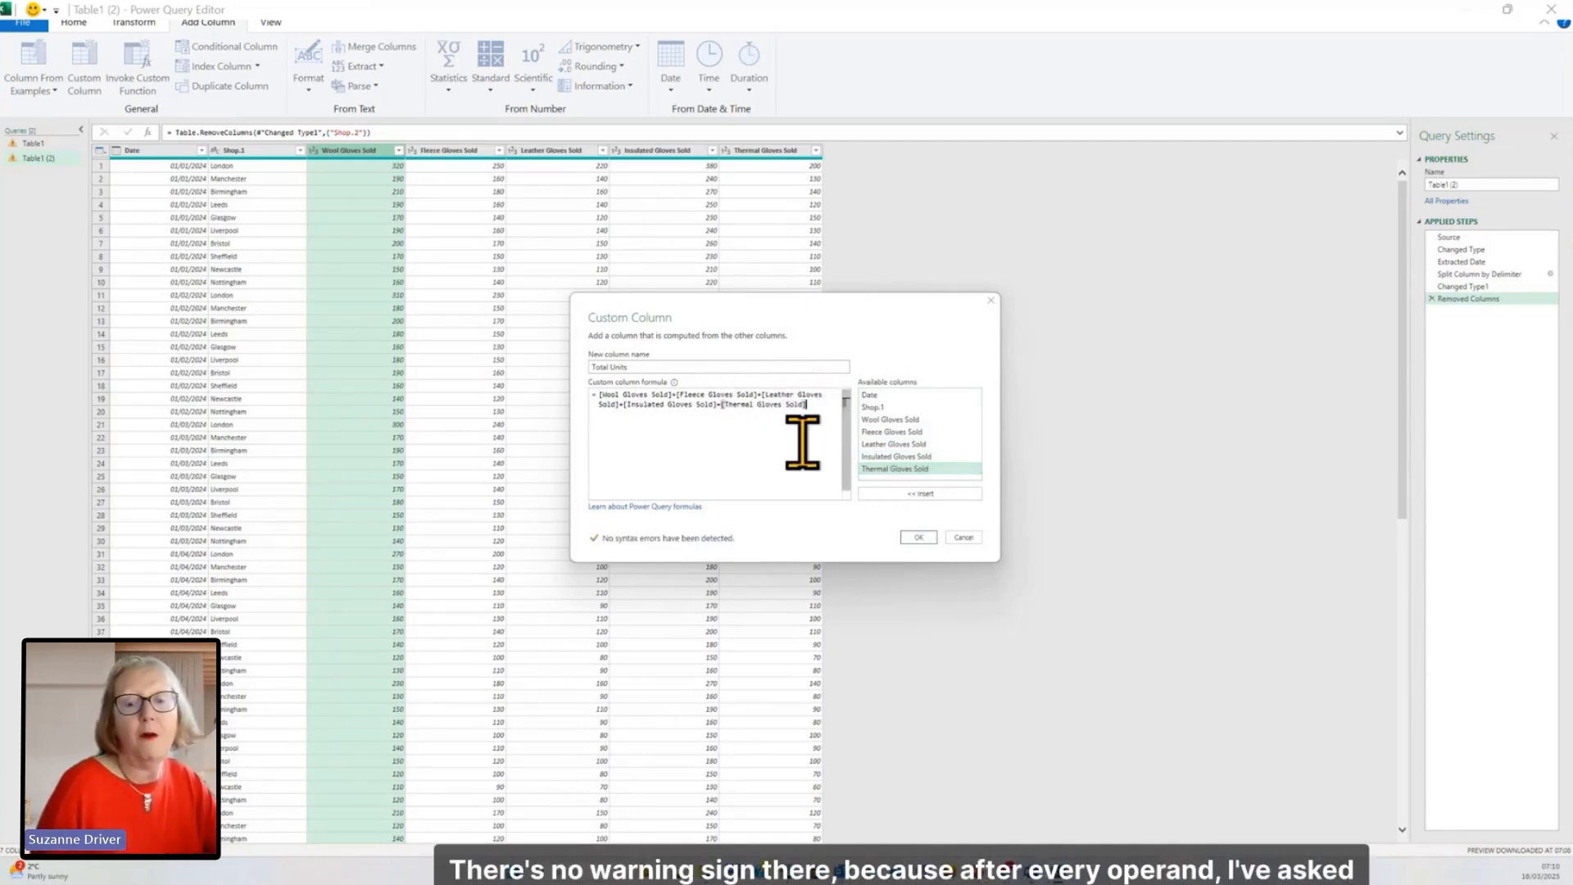
pyautogui.click(916, 538)
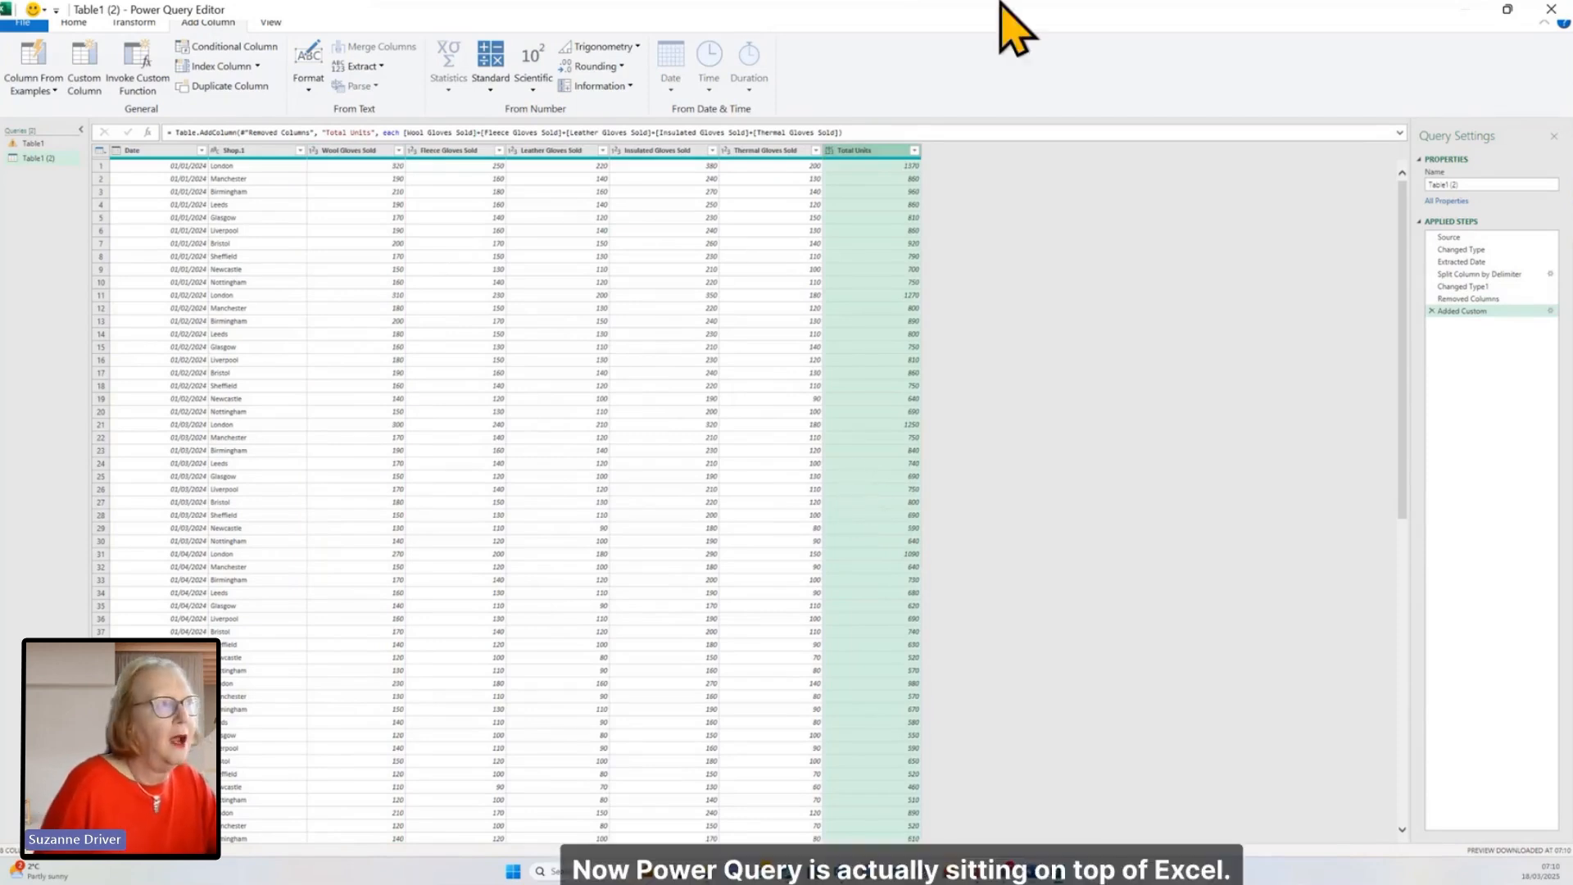
# Step: Restore the Power Query Editor to a smaller window over the workbook and maximize it again
pyautogui.moveTo(950, 17); pyautogui.dragTo(1012, 238)
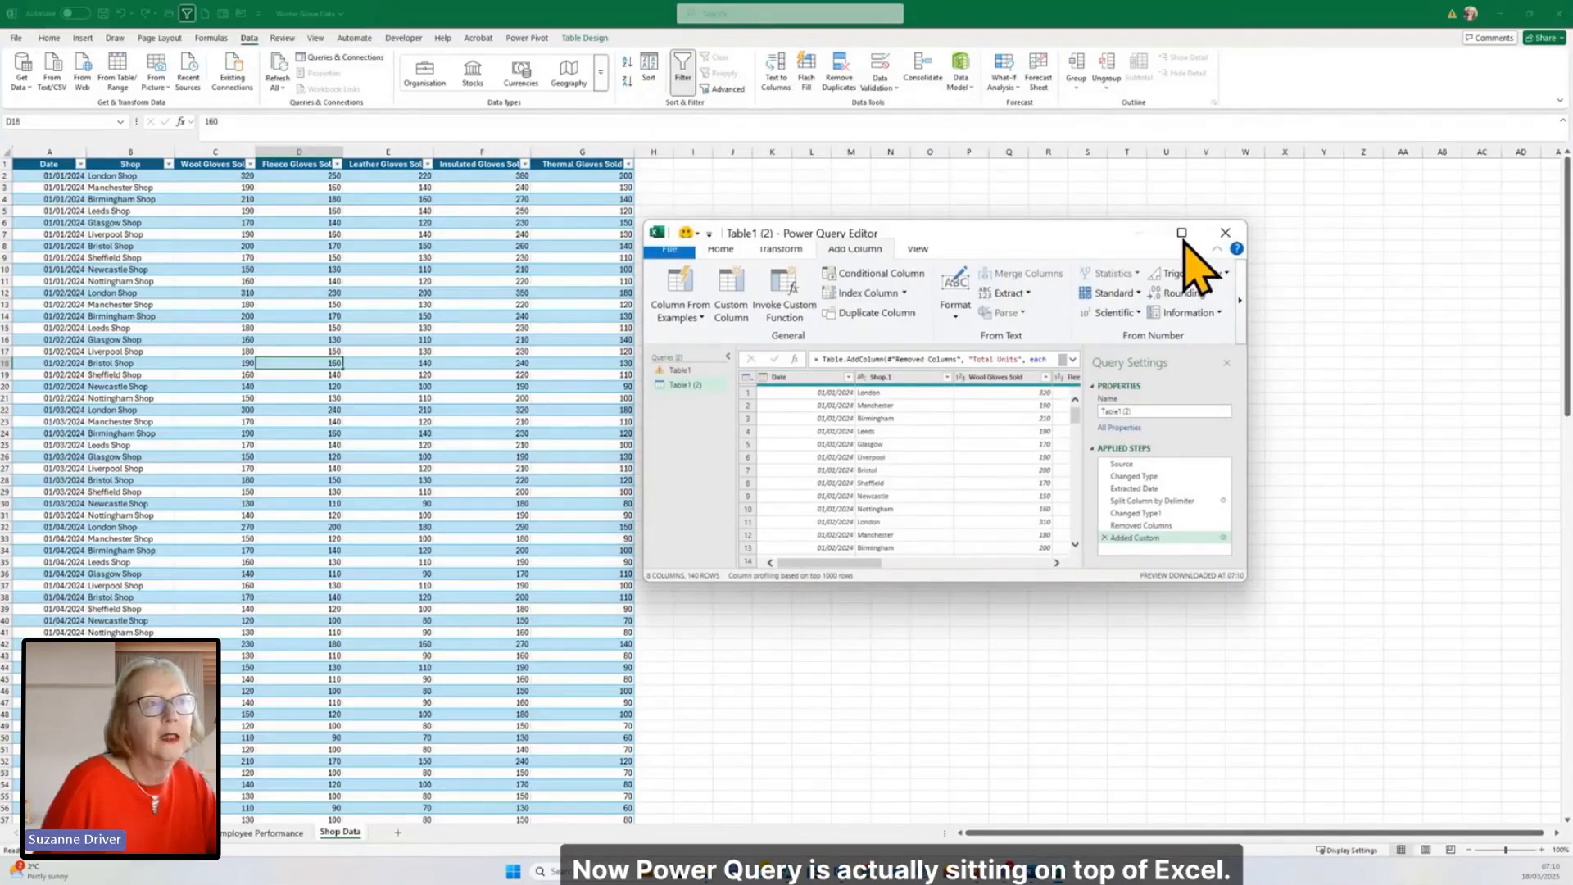
pyautogui.click(1181, 233)
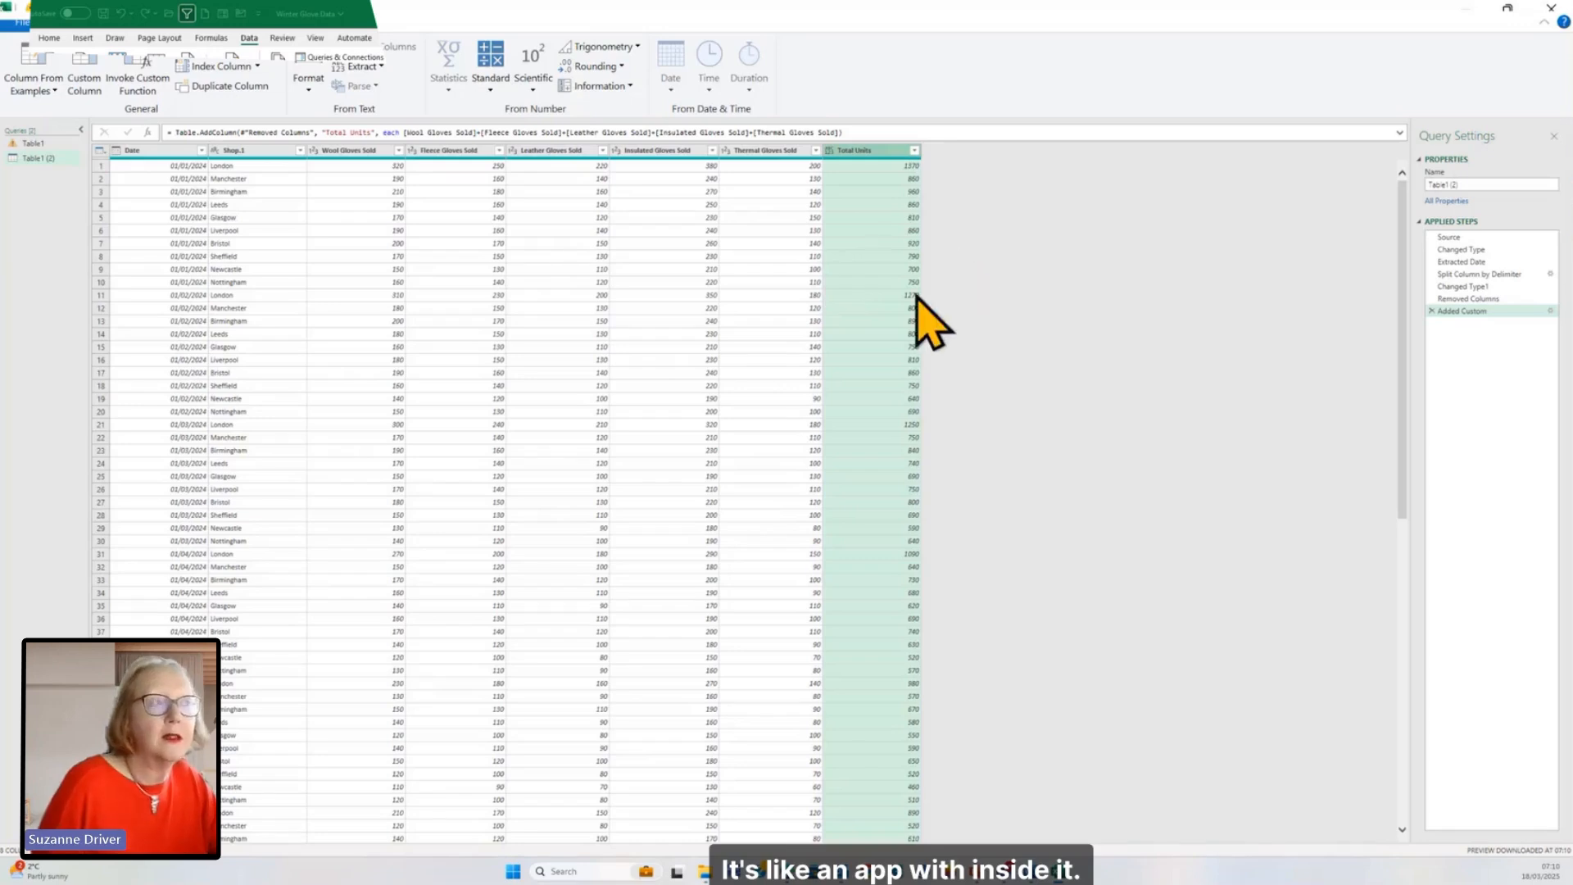
pyautogui.click(630, 271)
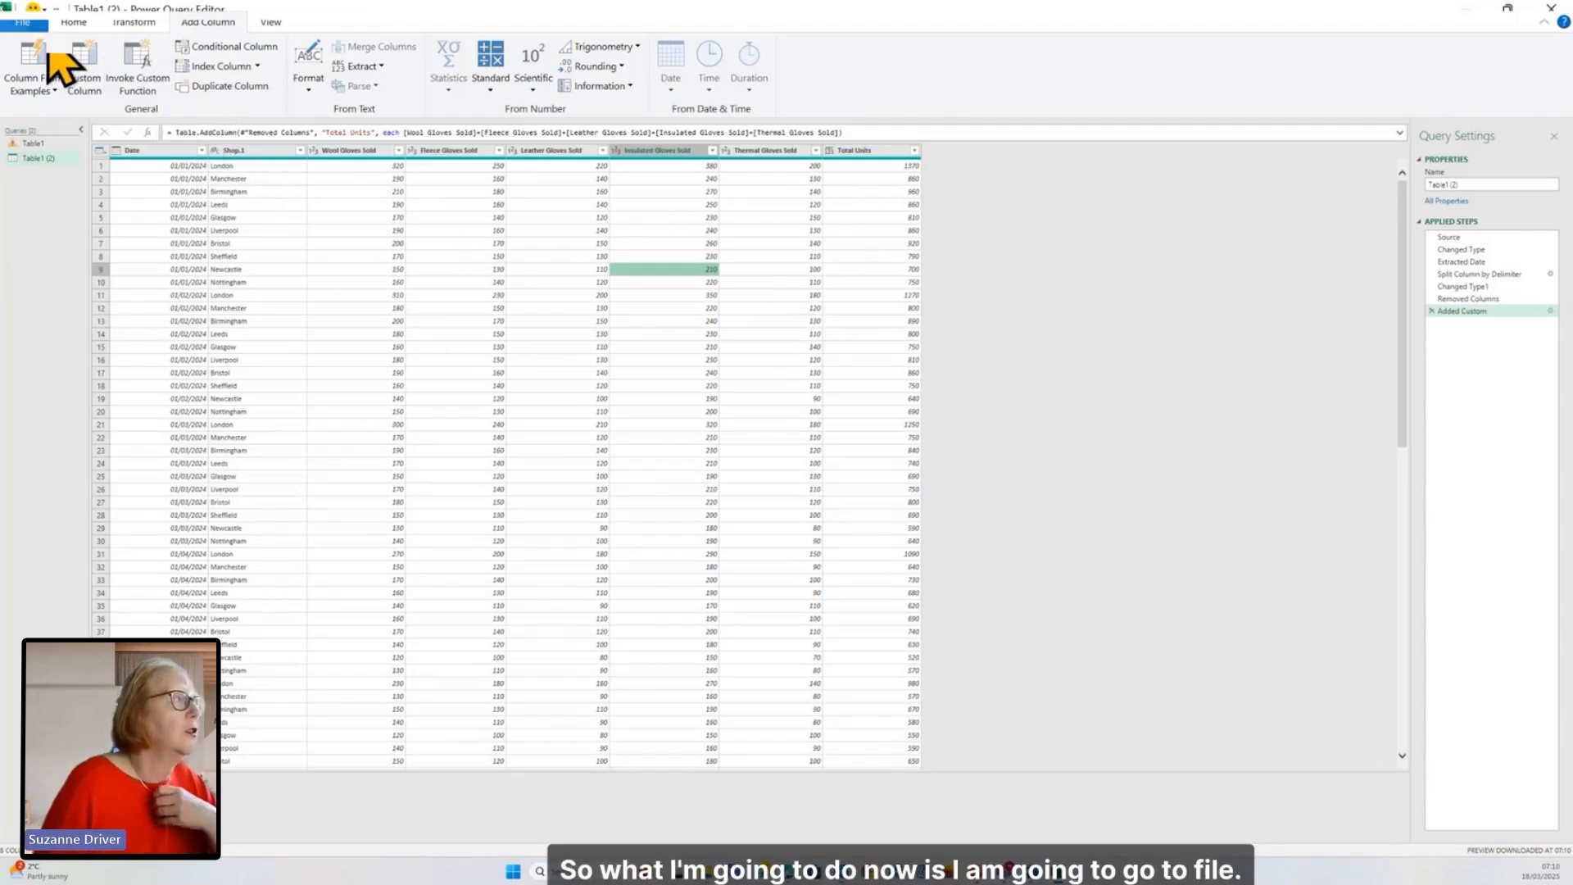
# Step: Close the query editor and load the transformed query into the workbook
pyautogui.hotkey('alt', 'f')
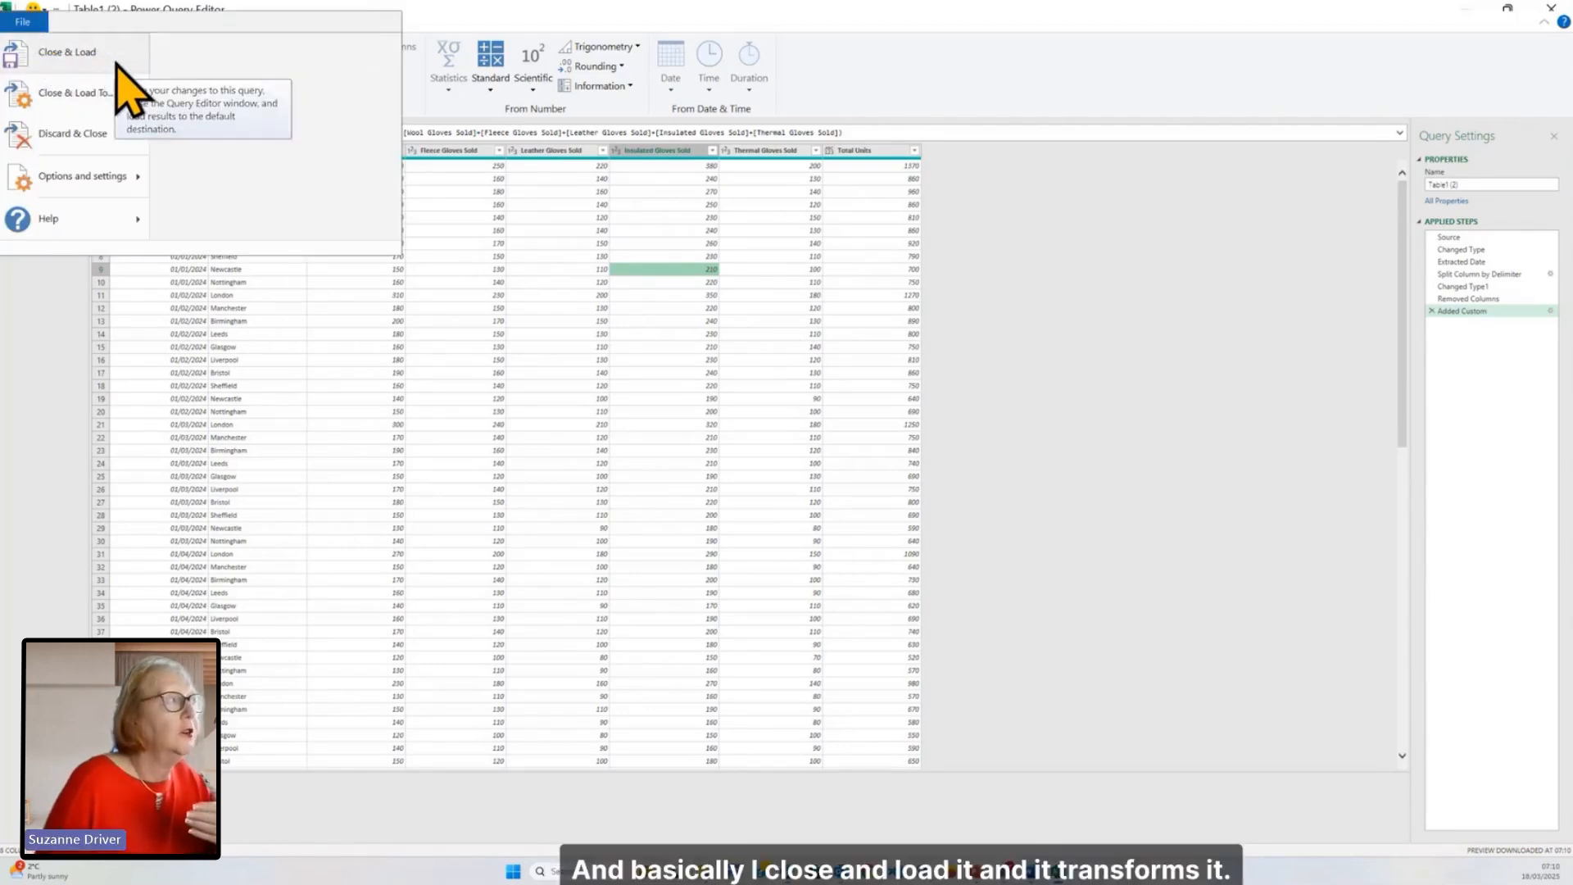
pyautogui.click(115, 63)
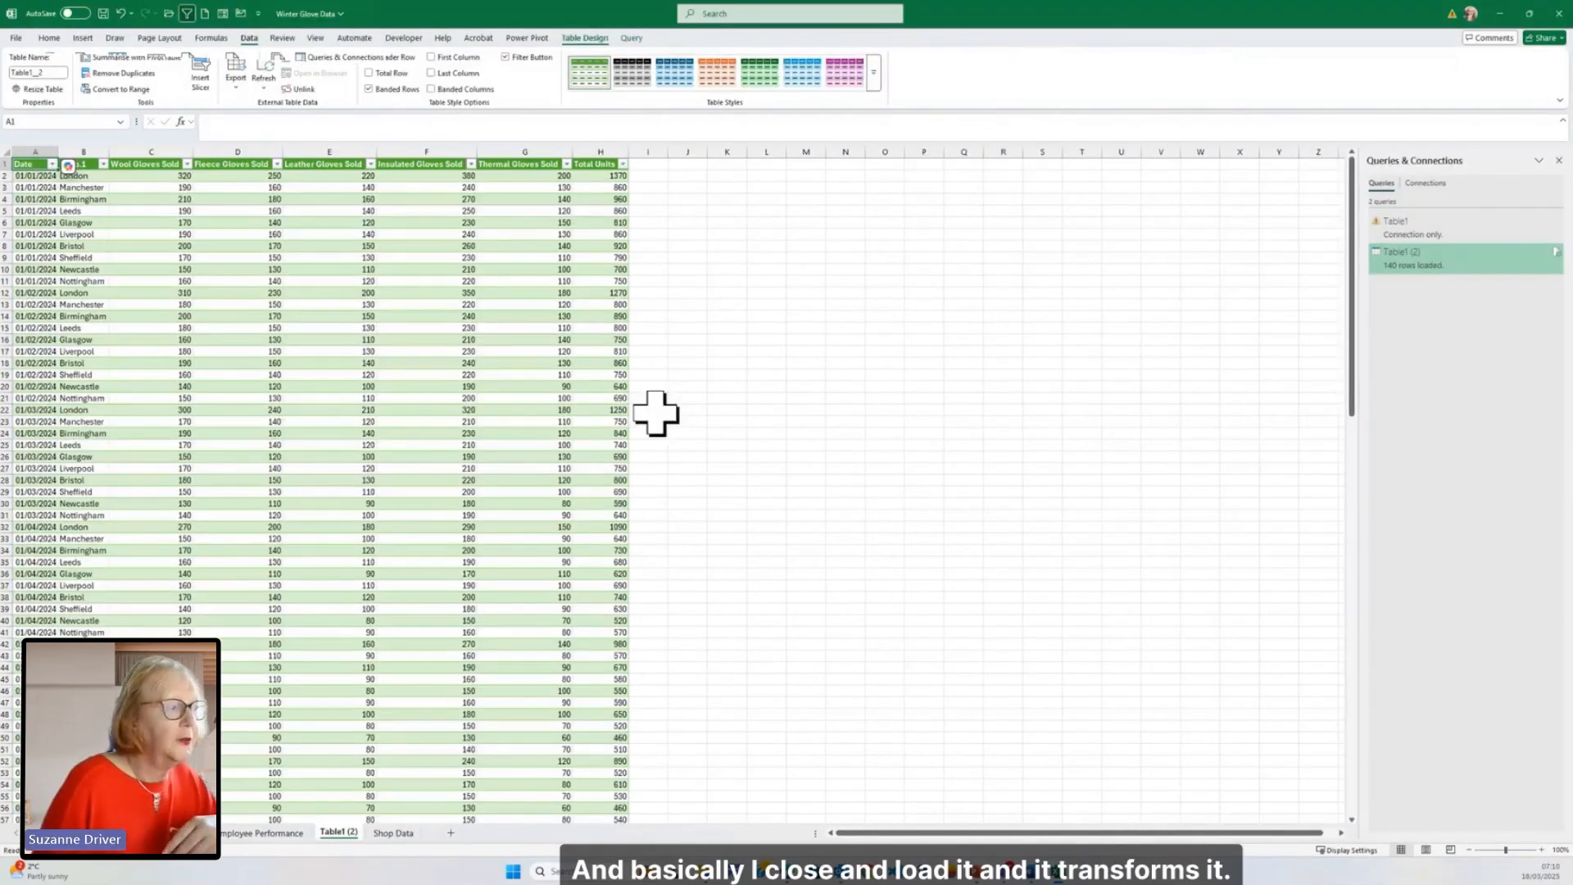
# Step: Compare the original Shop Data sheet with the loaded Table1 (2) sheet and look through its rows
pyautogui.click(394, 833)
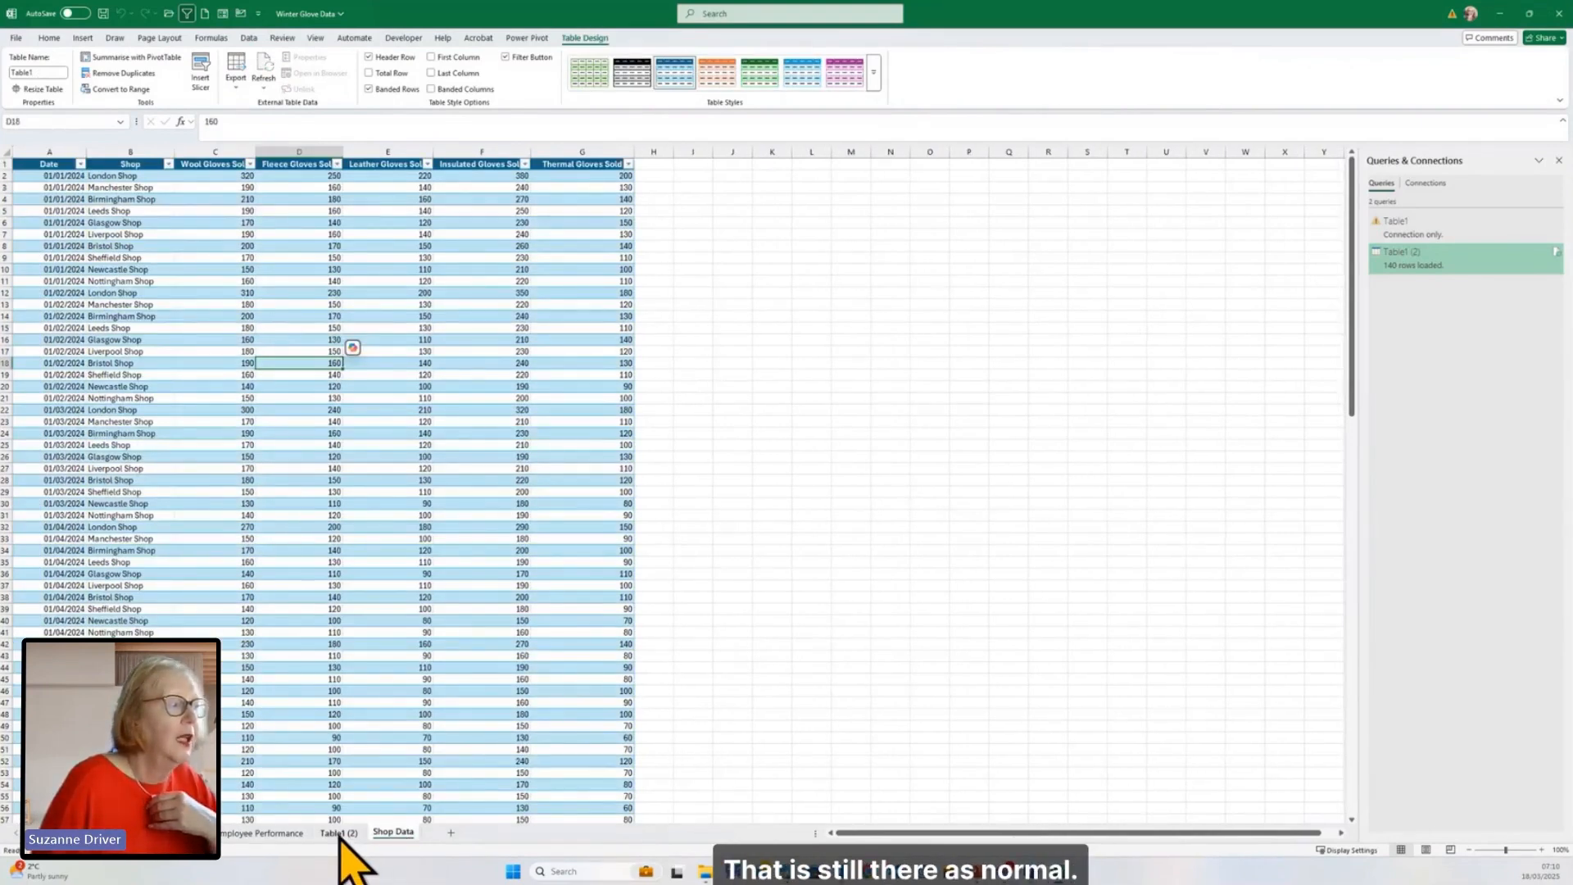
pyautogui.click(339, 834)
pyautogui.scroll(-3, 407, 700)
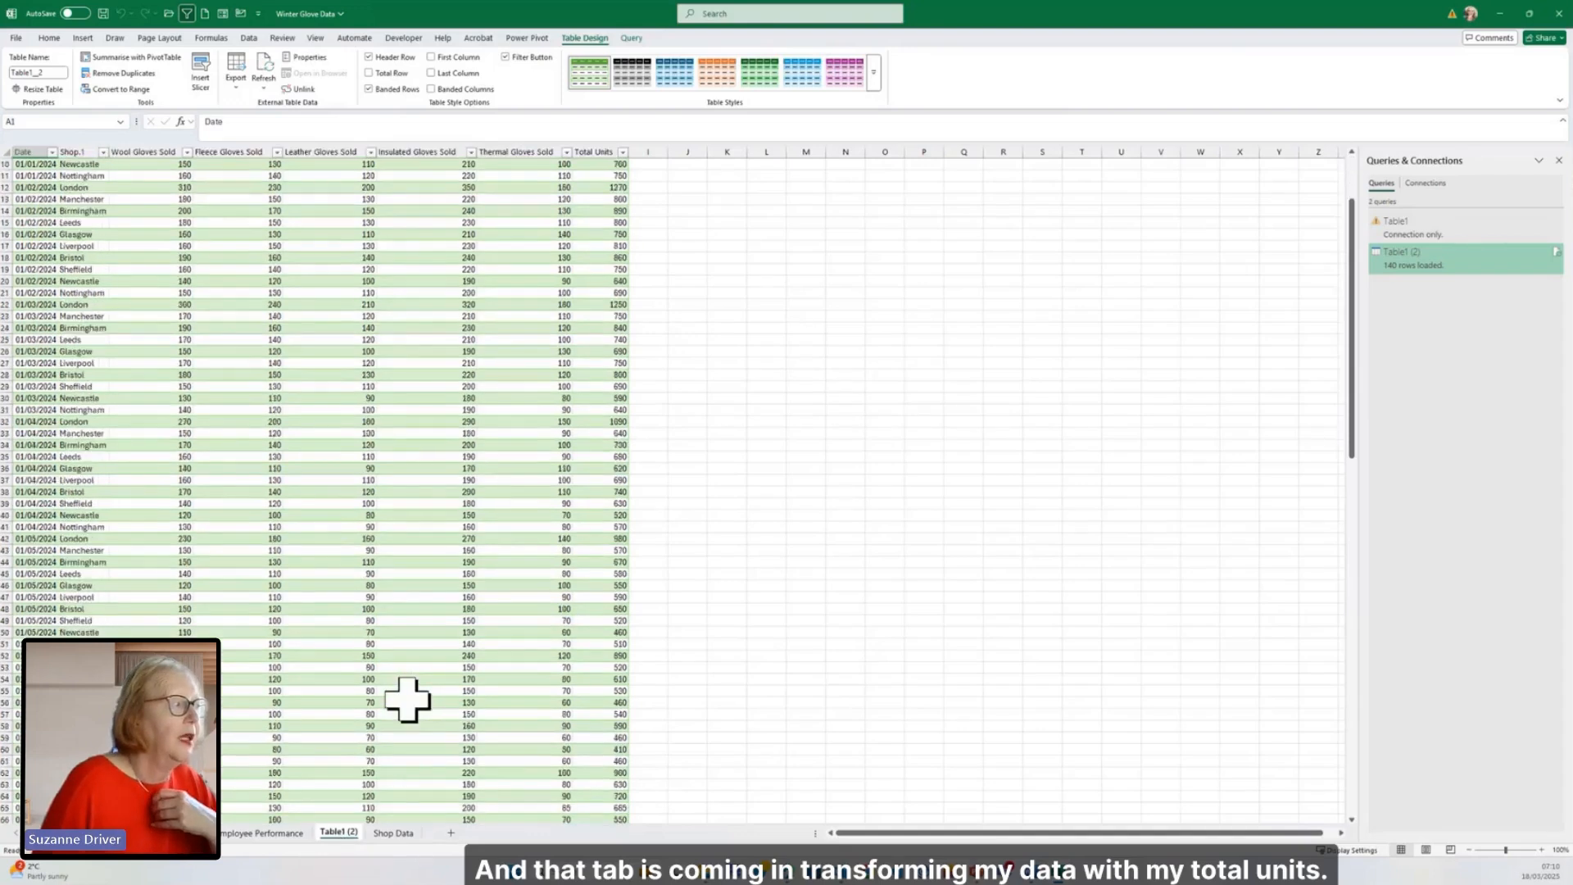
pyautogui.scroll(-4, 407, 700)
pyautogui.scroll(-20, 407, 700)
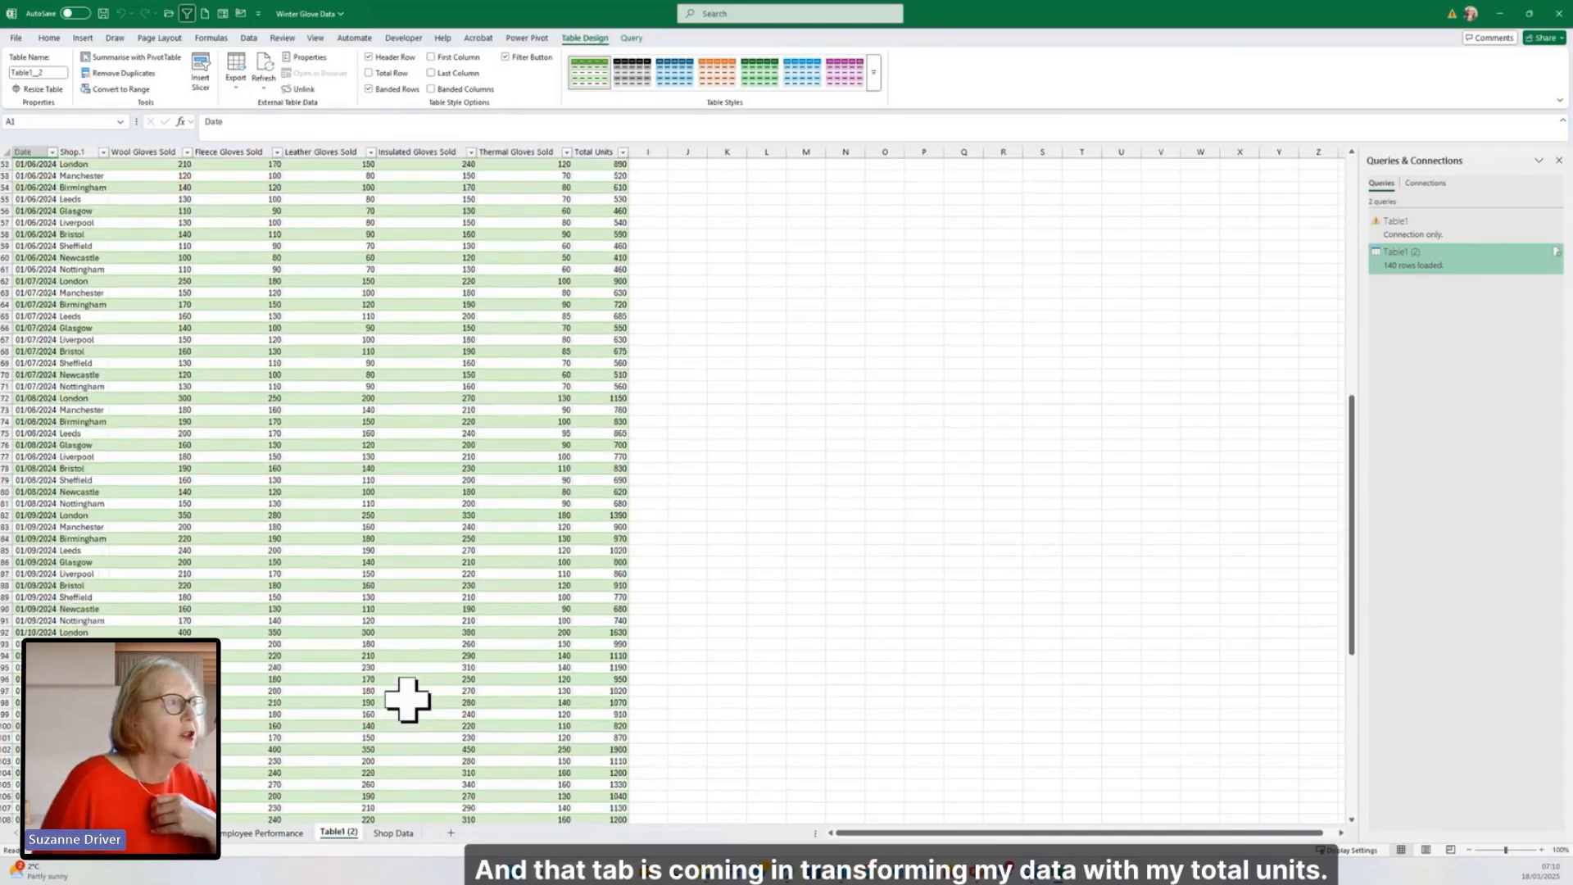
pyautogui.scroll(12, 407, 700)
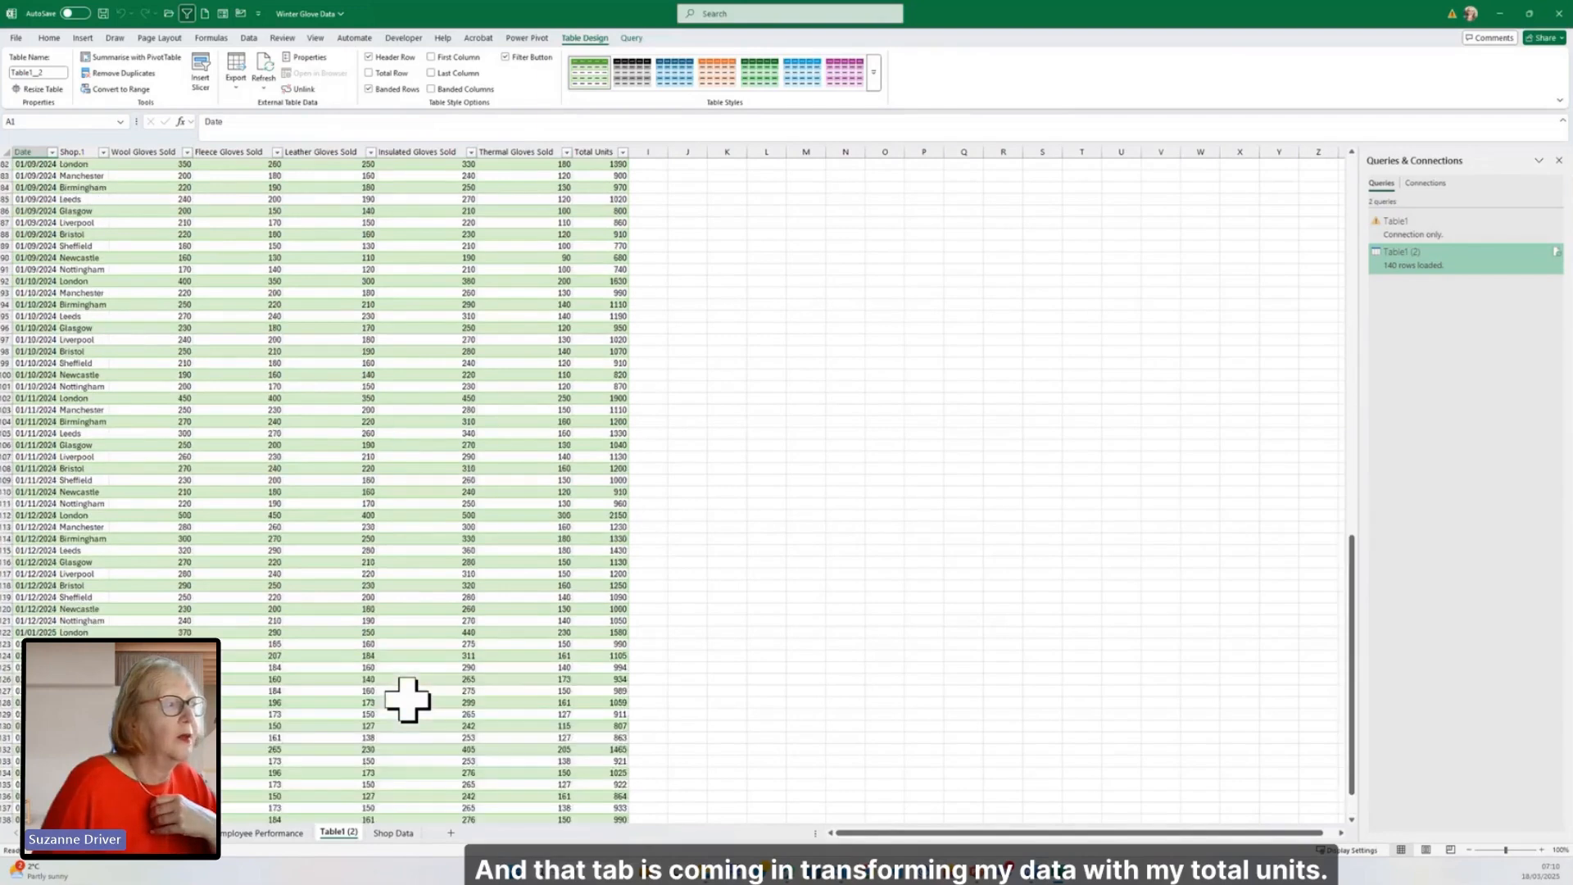
pyautogui.scroll(15, 416, 663)
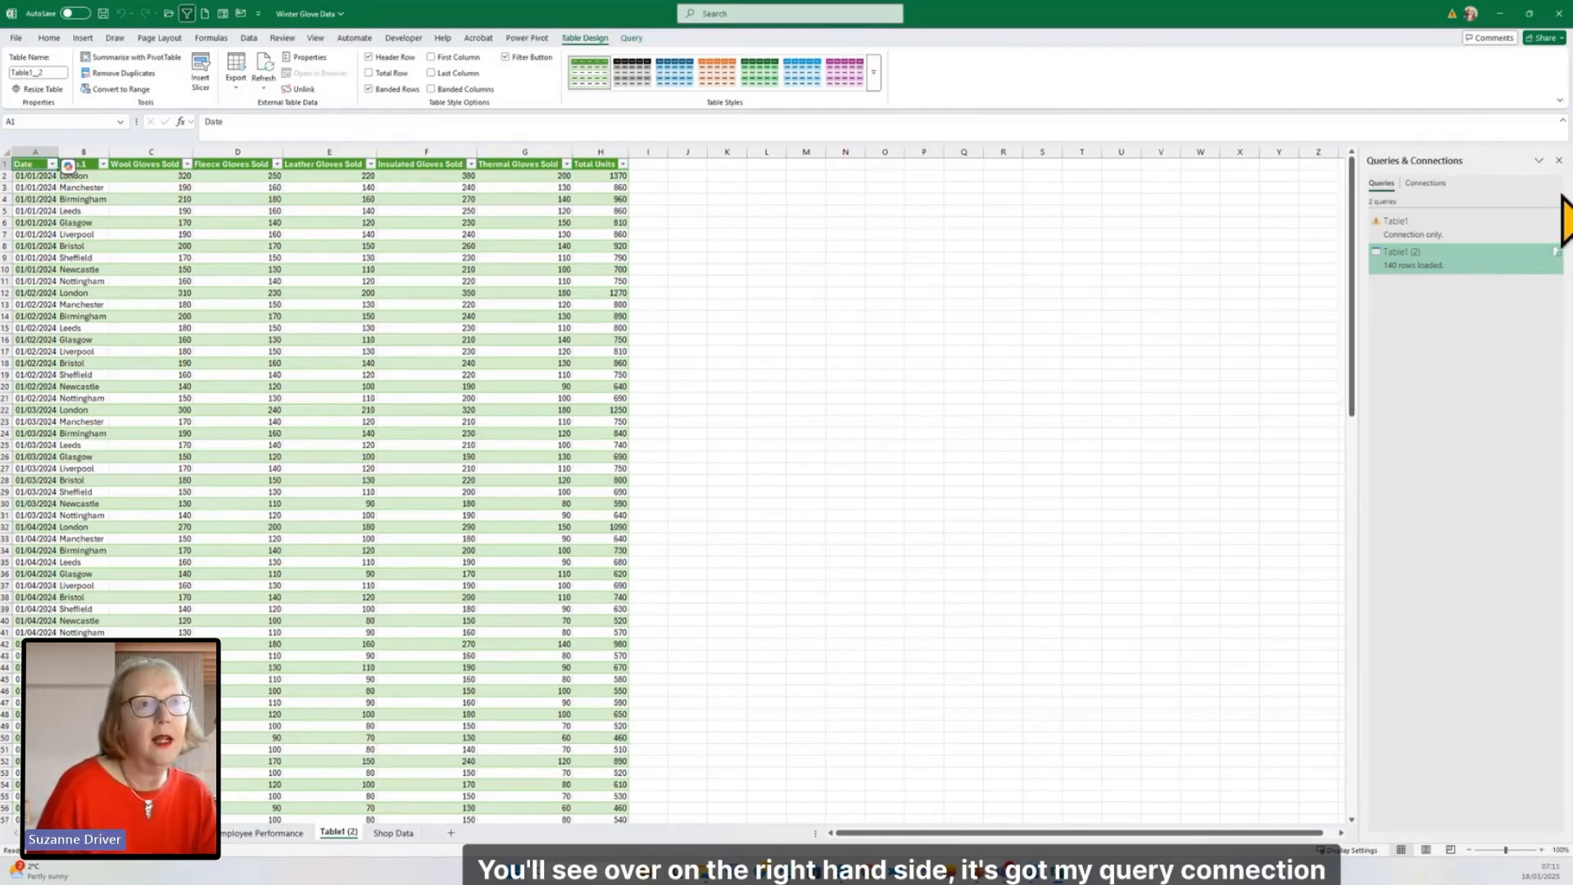
# Step: Close the Queries & Connections pane and go to the first empty row below the table on the Shop Data sheet
pyautogui.click(1562, 185)
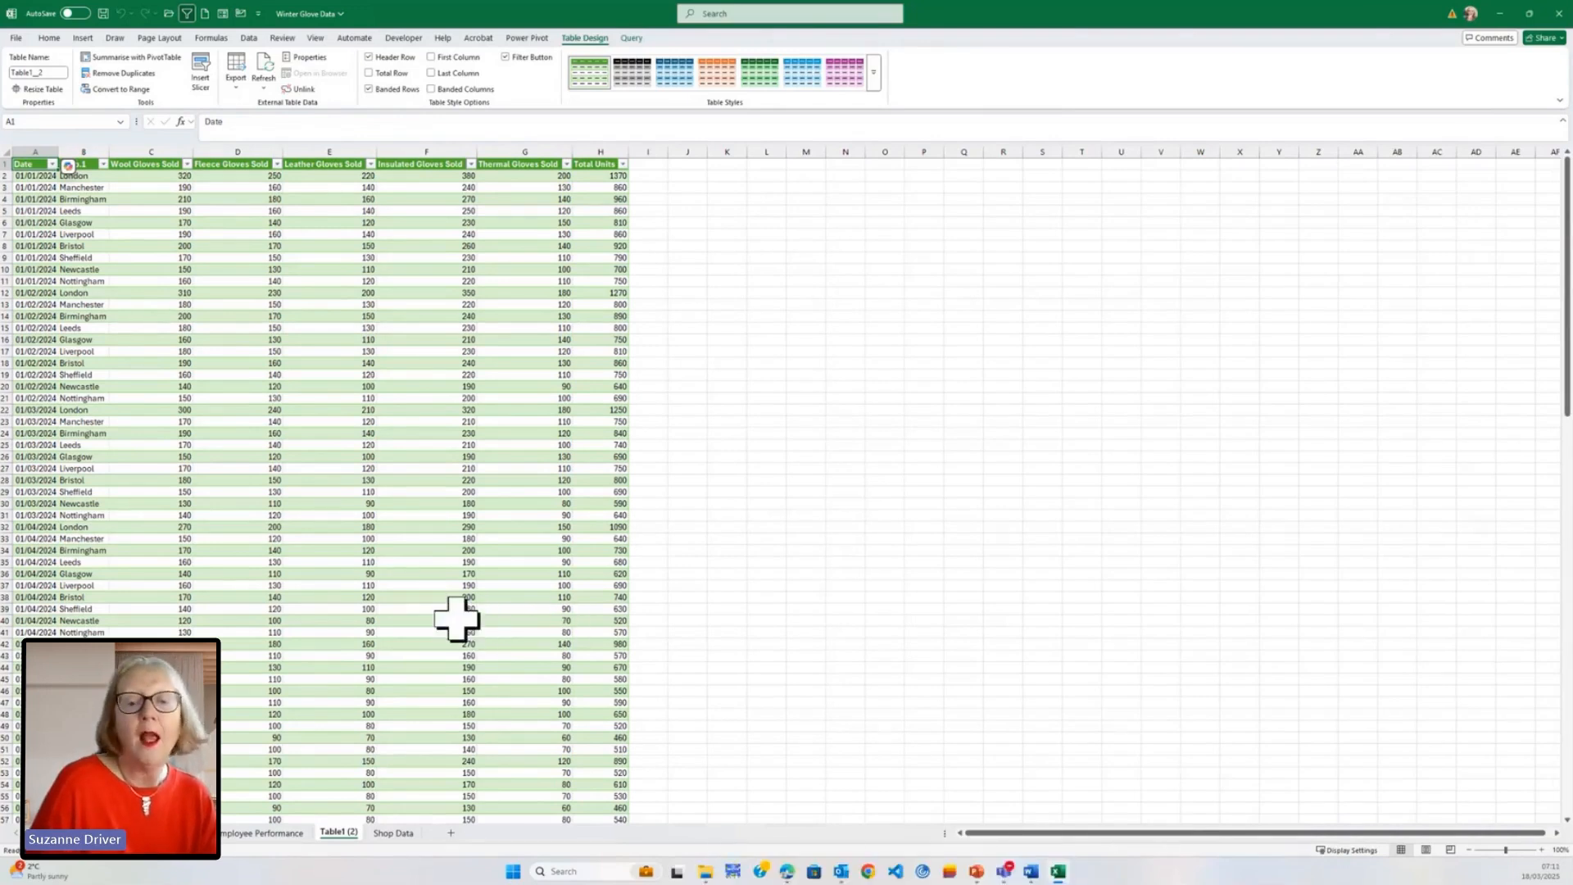
pyautogui.click(395, 832)
pyautogui.scroll(-17, 352, 347)
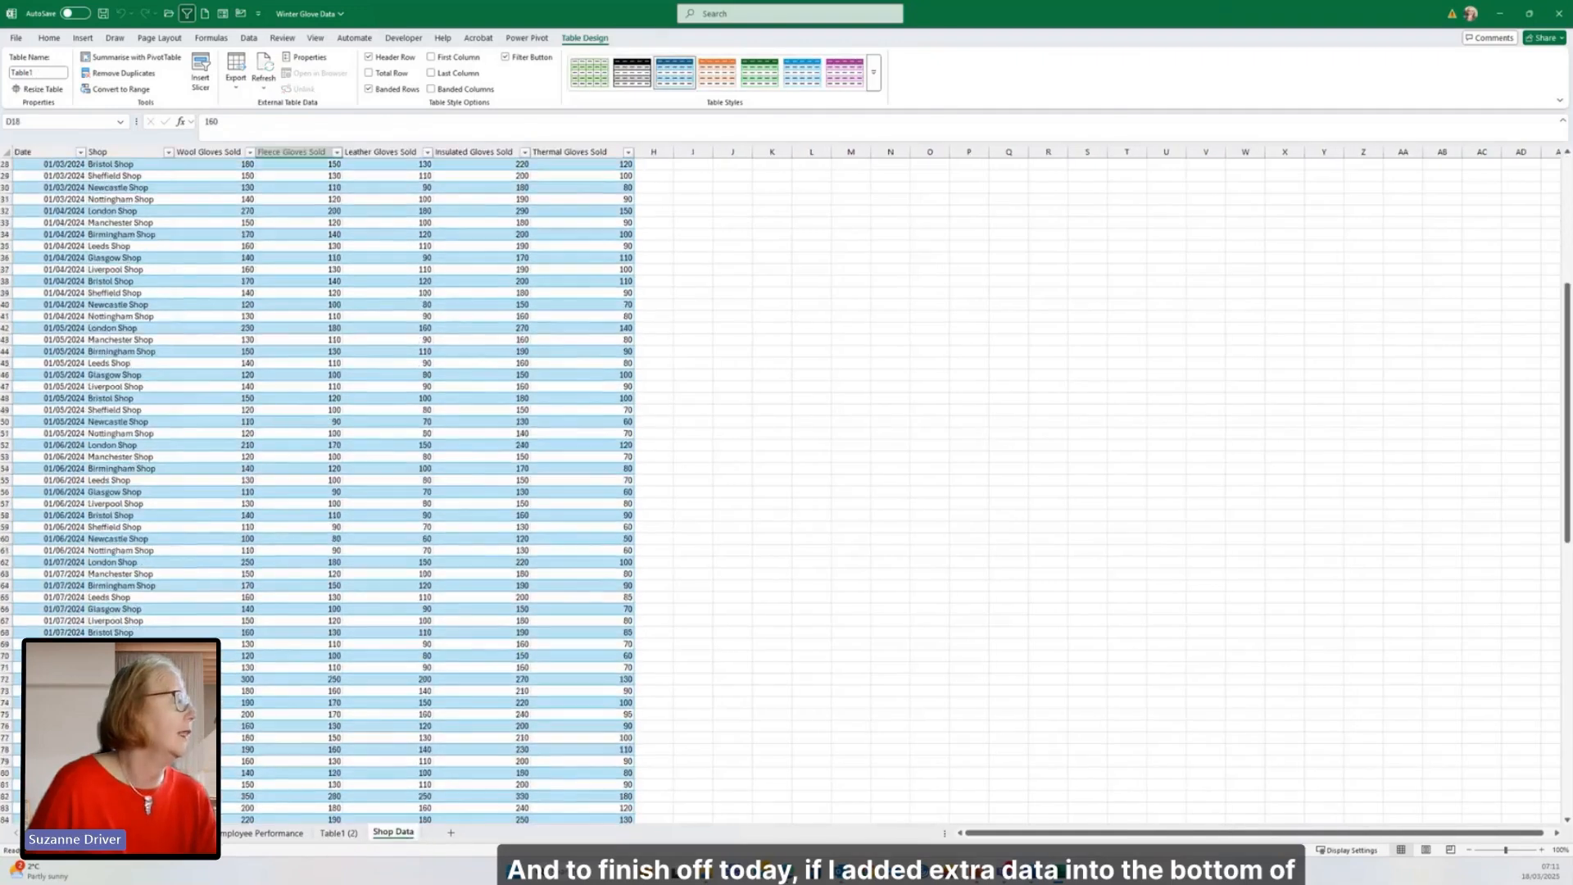
pyautogui.scroll(-4, 358, 800)
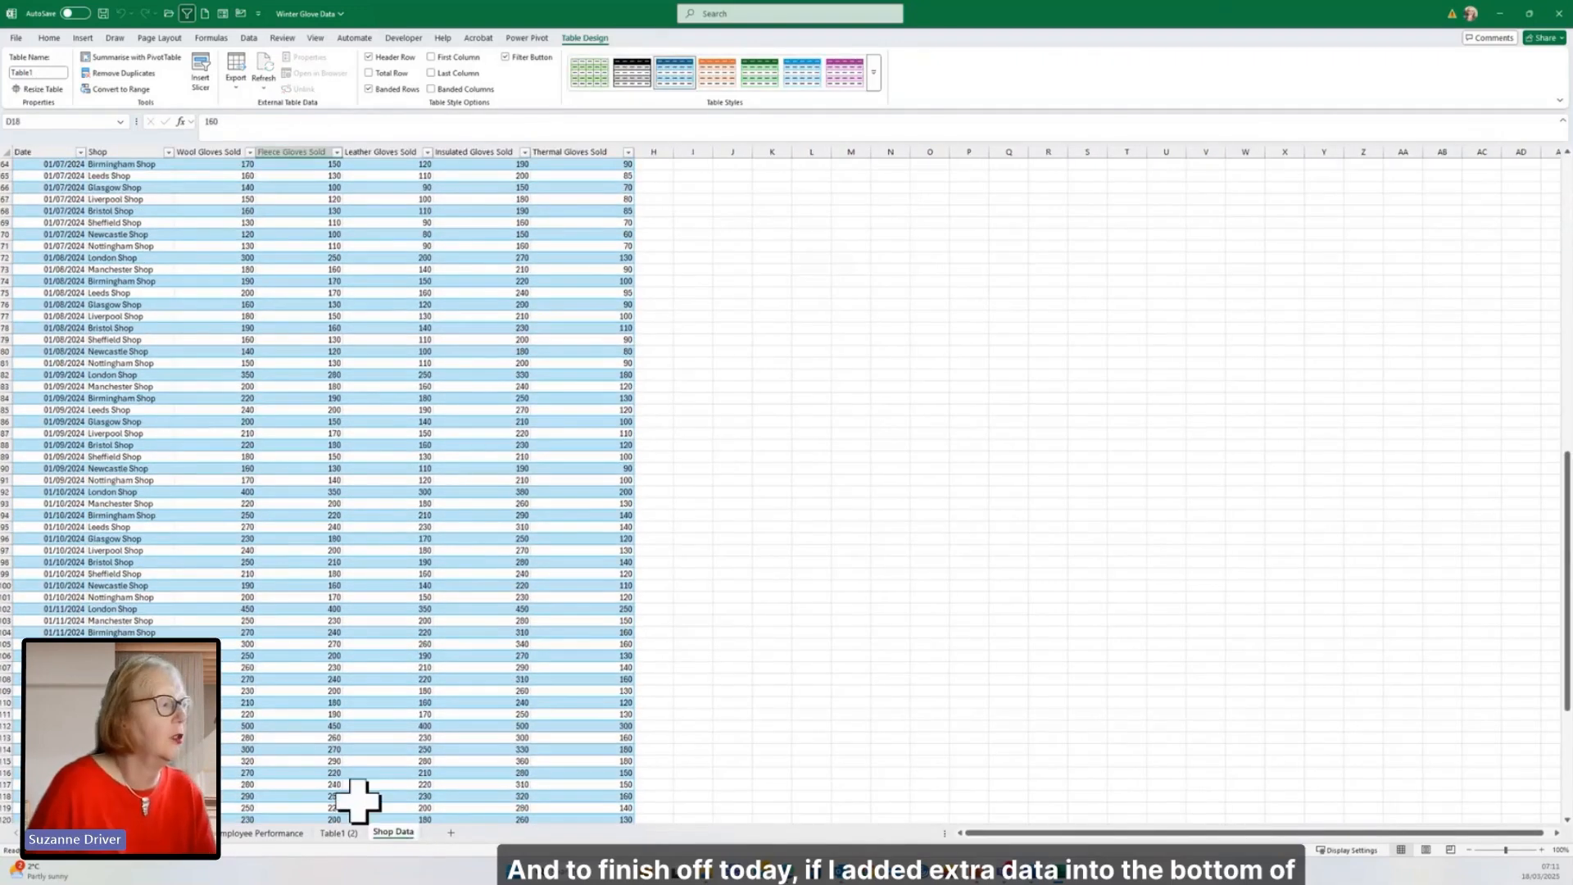
pyautogui.click(148, 702)
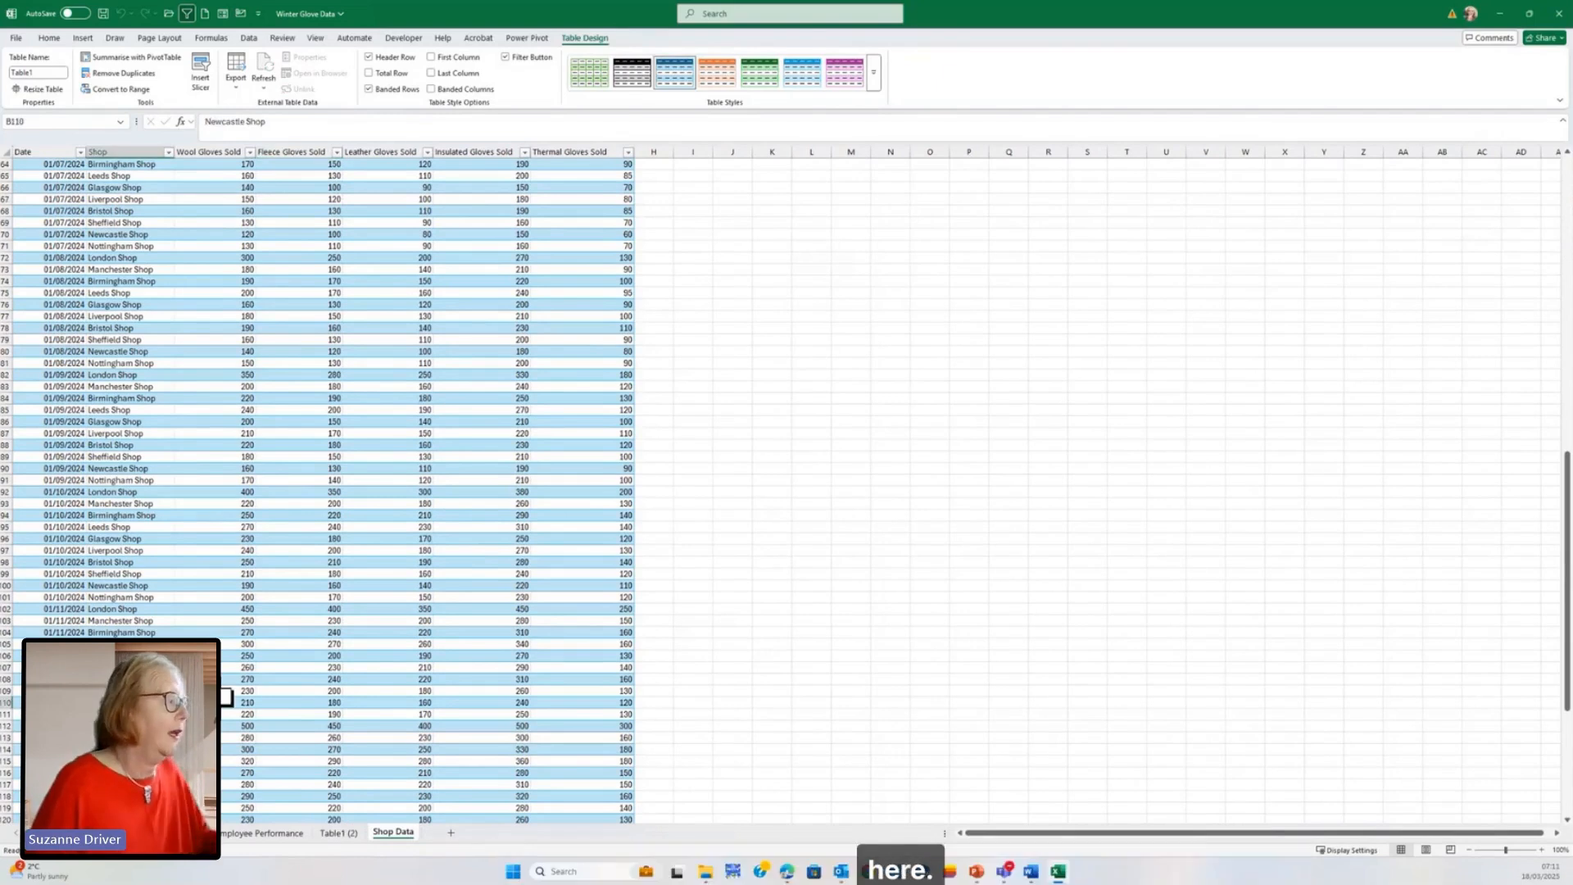
pyautogui.hotkey('ctrl', 'Down')
pyautogui.press('Left')
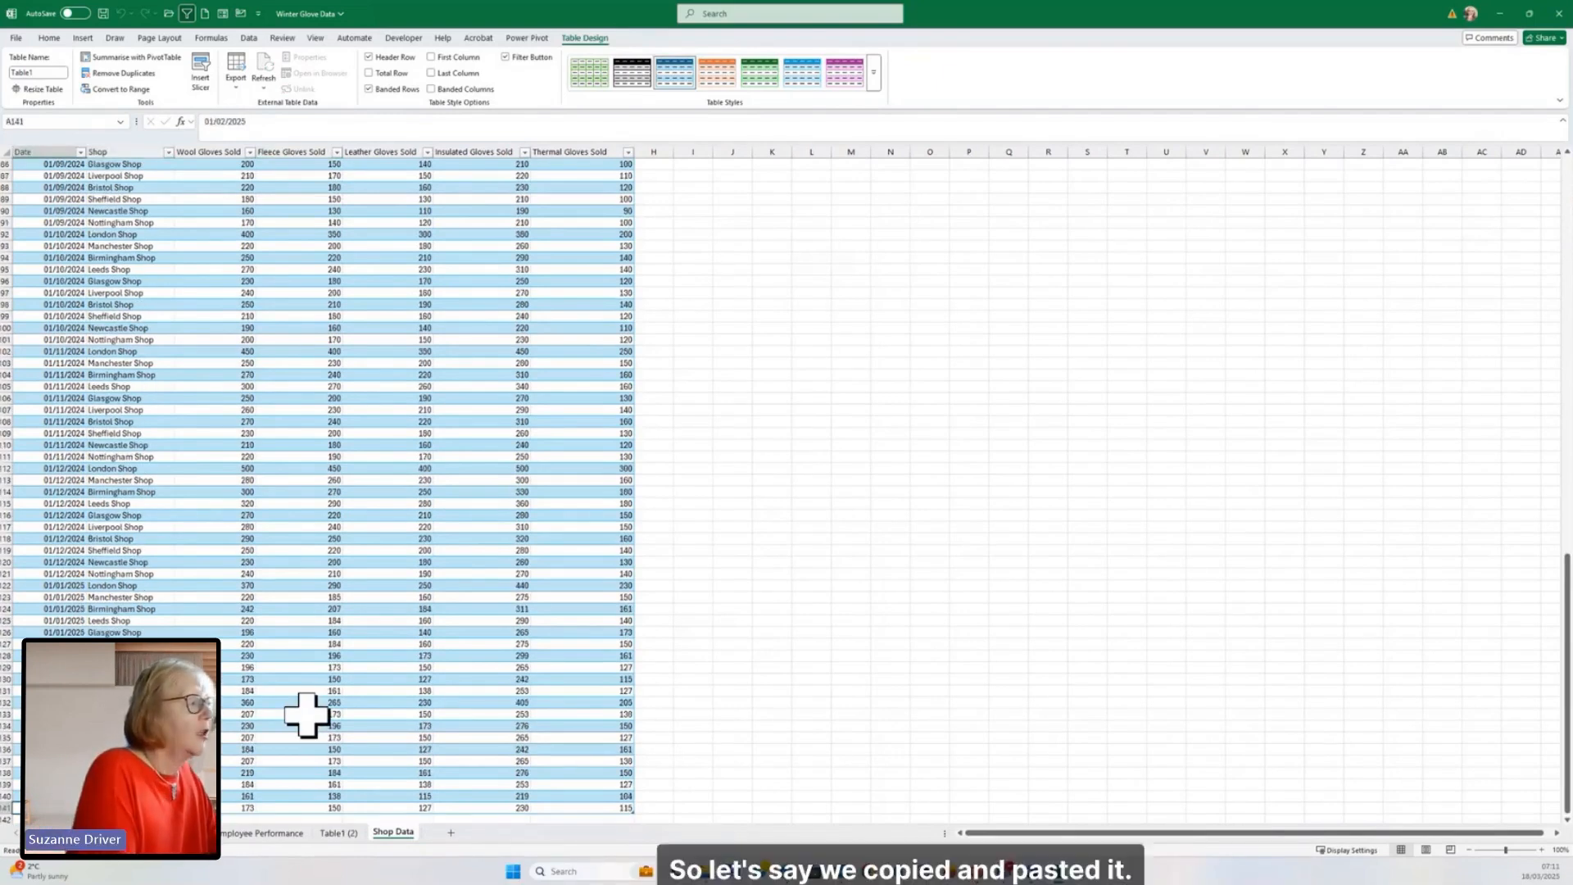
pyautogui.press('Down')
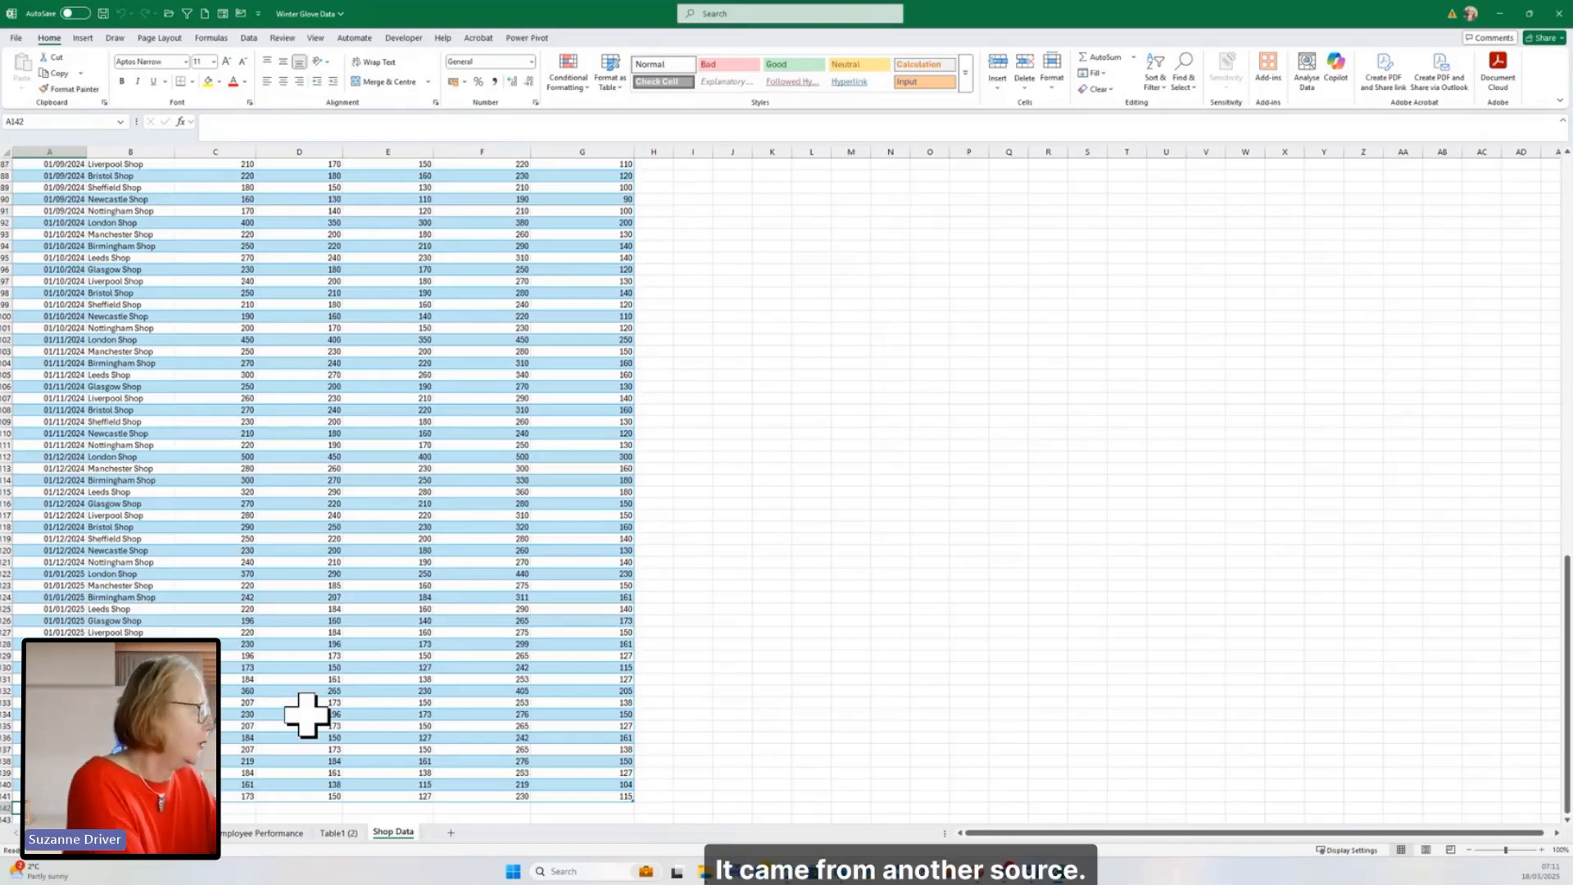
# Step: Start a new Shop Data table row with the date 1/3/25 and the shop name Bristol Shop
pyautogui.write('1/3/25')
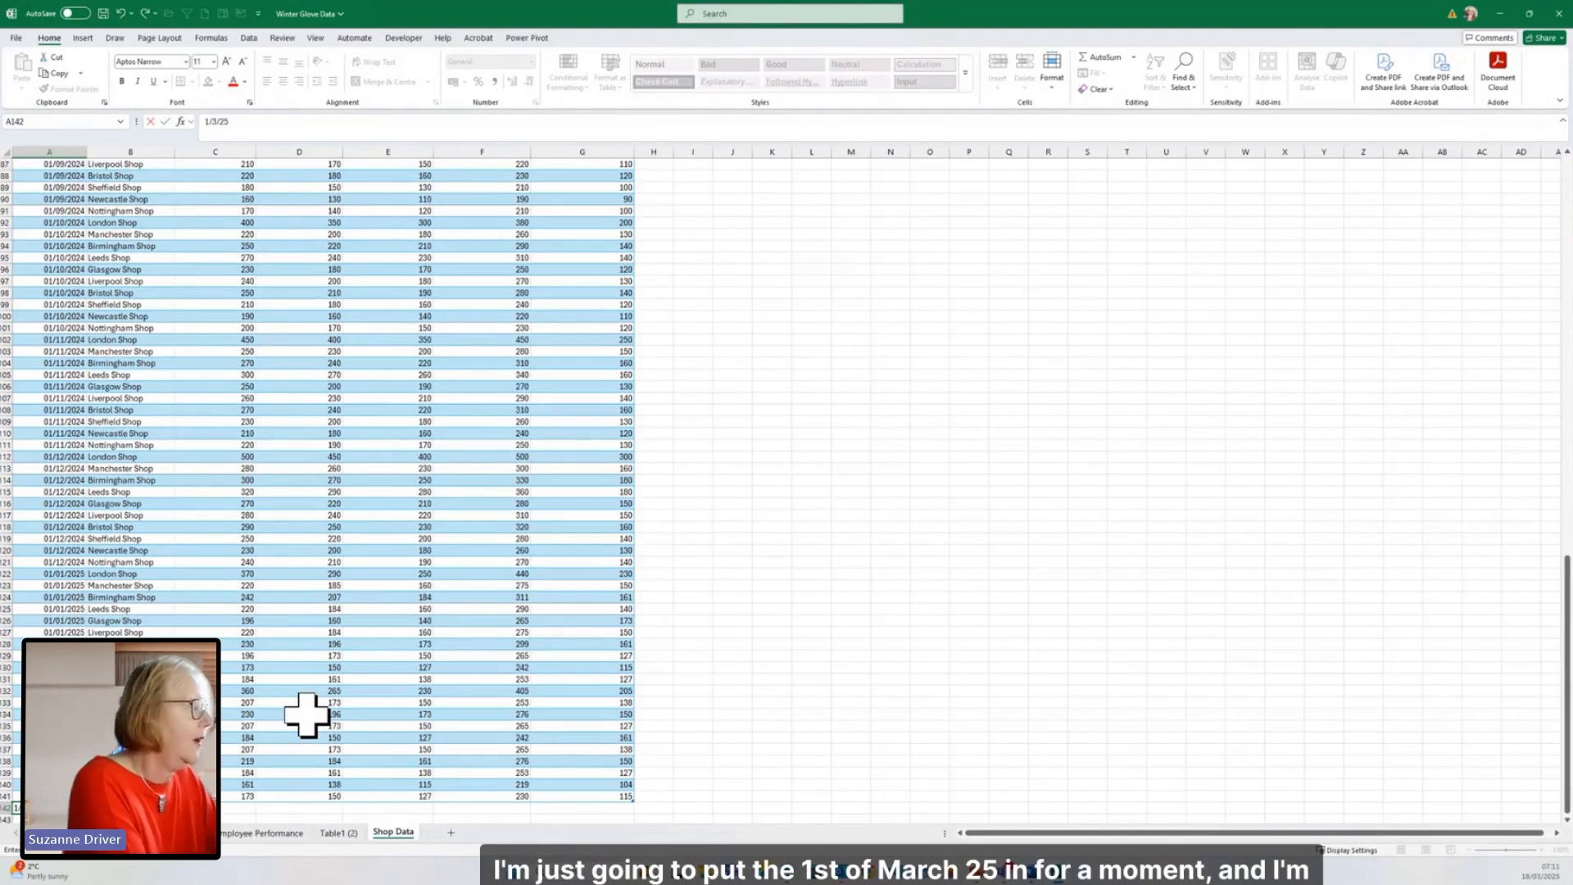
pyautogui.press('Tab')
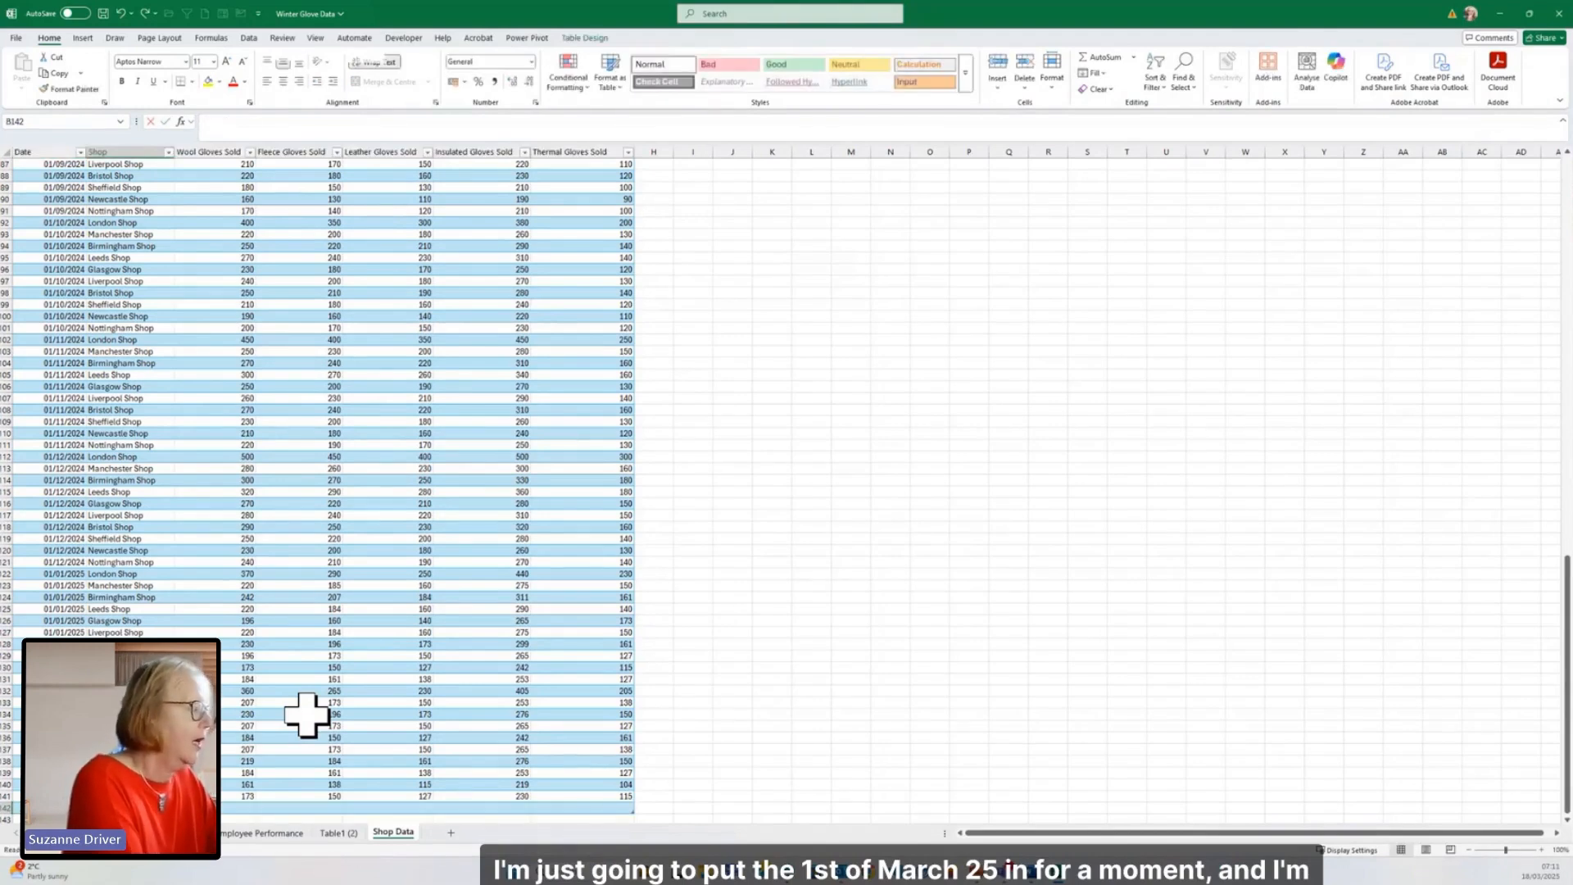
pyautogui.write('Bristol Shop')
pyautogui.press('Tab')
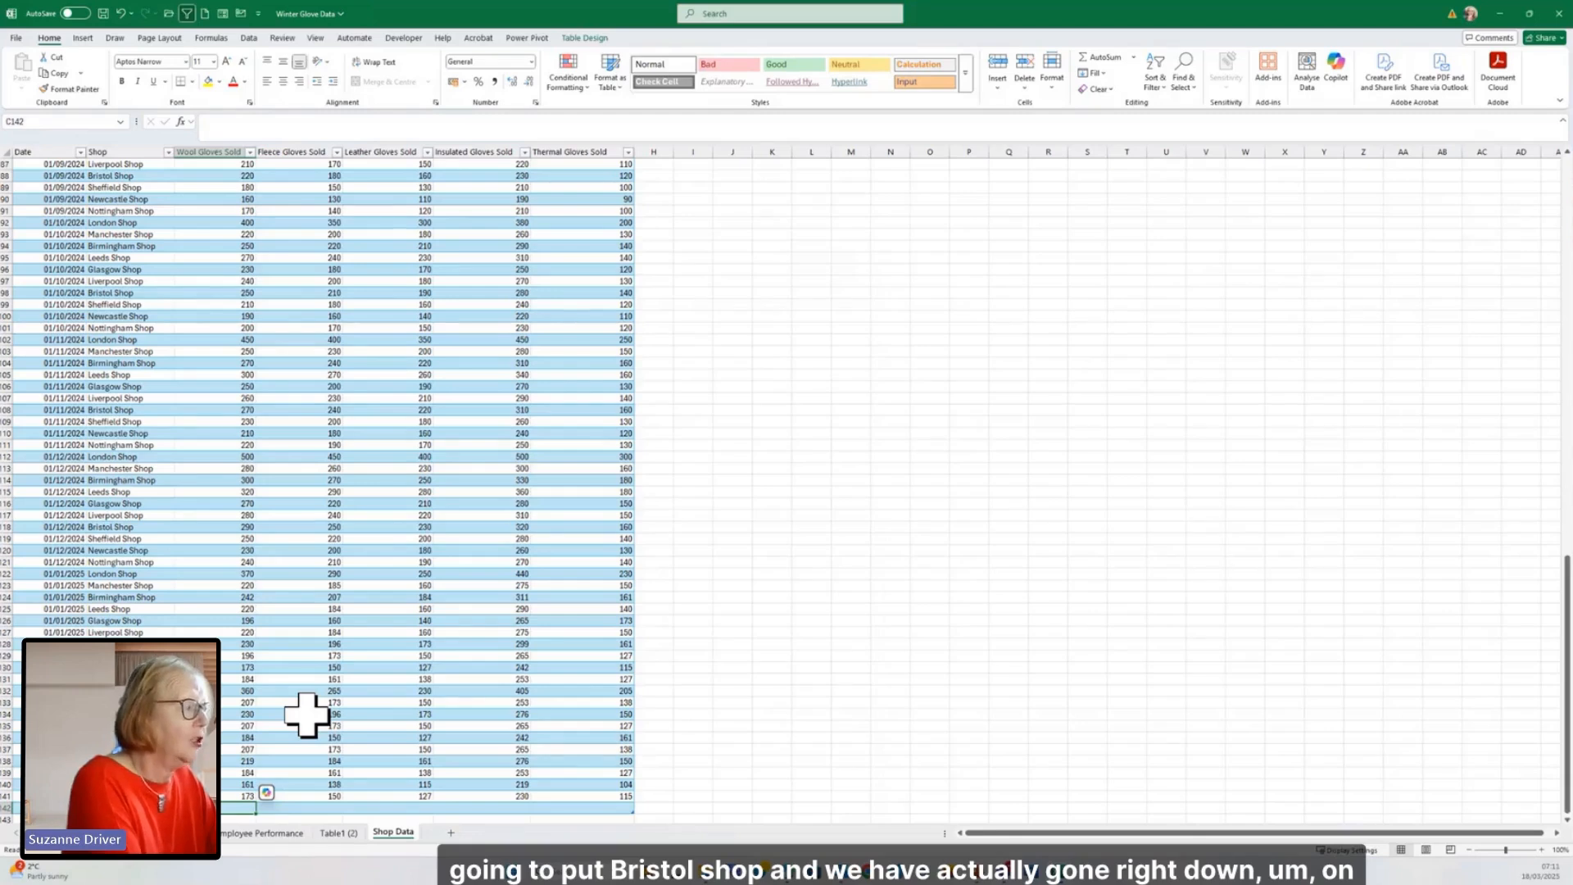
# Step: Fill the new row with 100 wool, 90 fleece, 75 leather, 23 insulated and 9 thermal gloves sold, without leaving an extra blank table row
pyautogui.write('100')
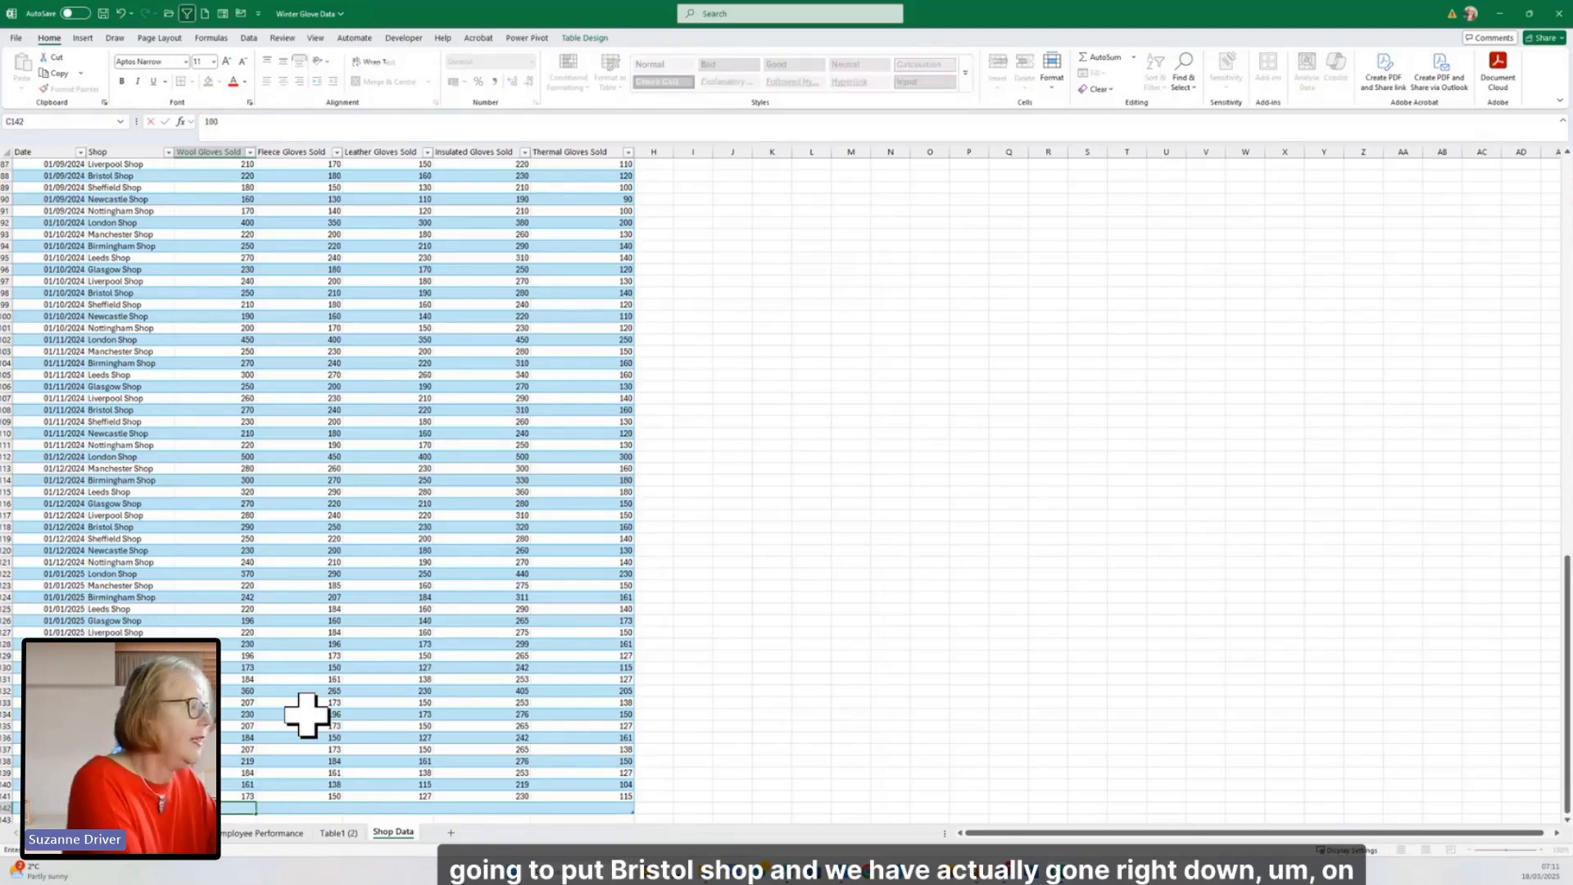
pyautogui.press('Tab')
pyautogui.write('90')
pyautogui.press('Tab')
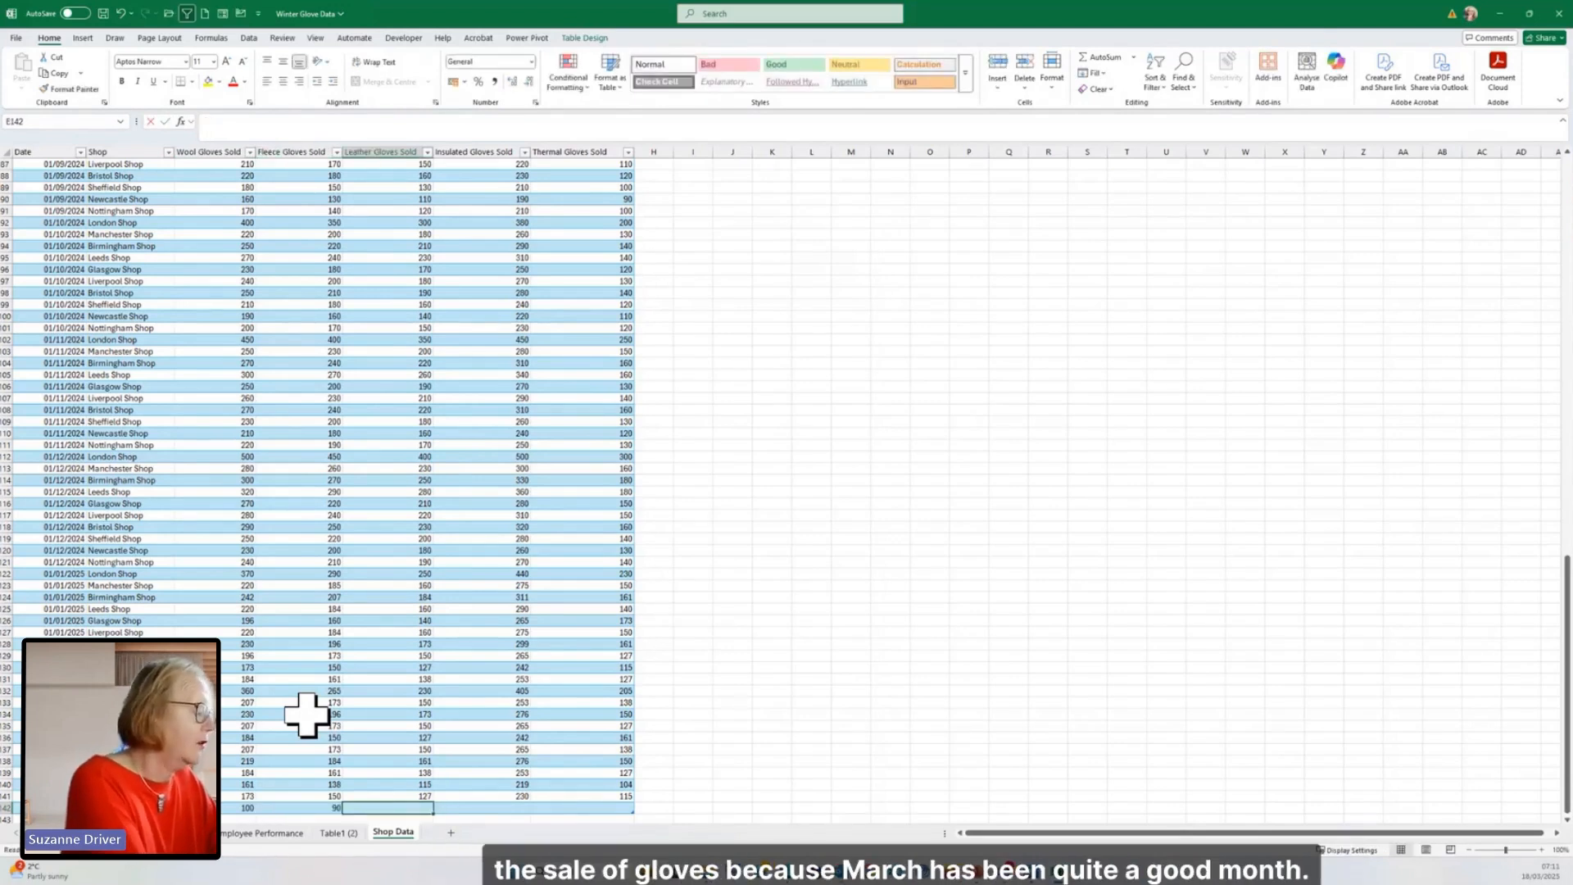
pyautogui.write('75')
pyautogui.press('Tab')
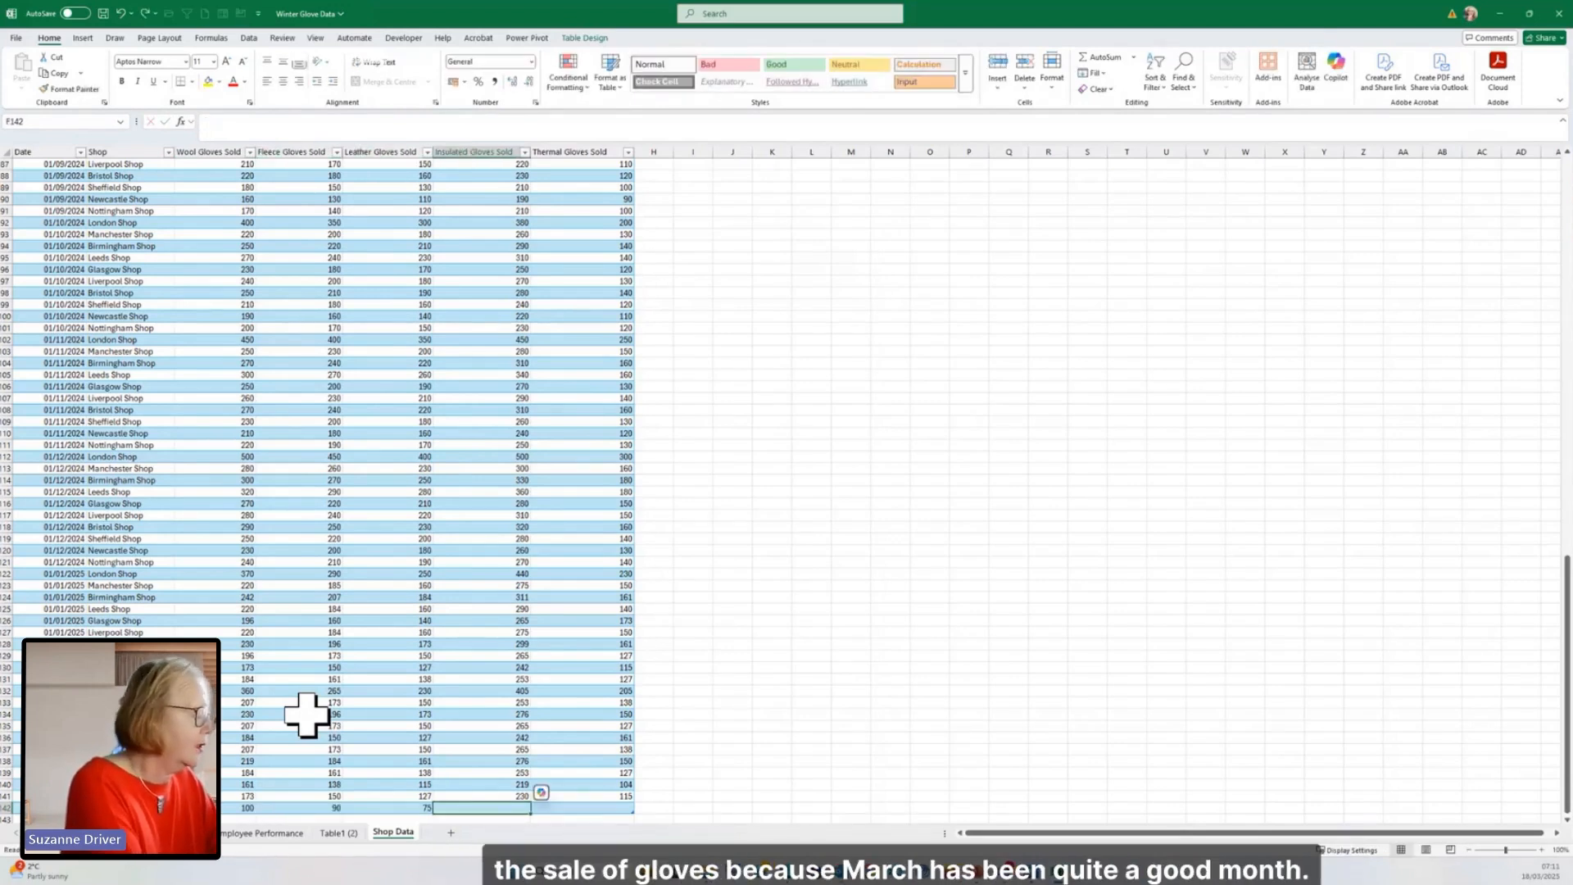
pyautogui.write('23')
pyautogui.press('Tab')
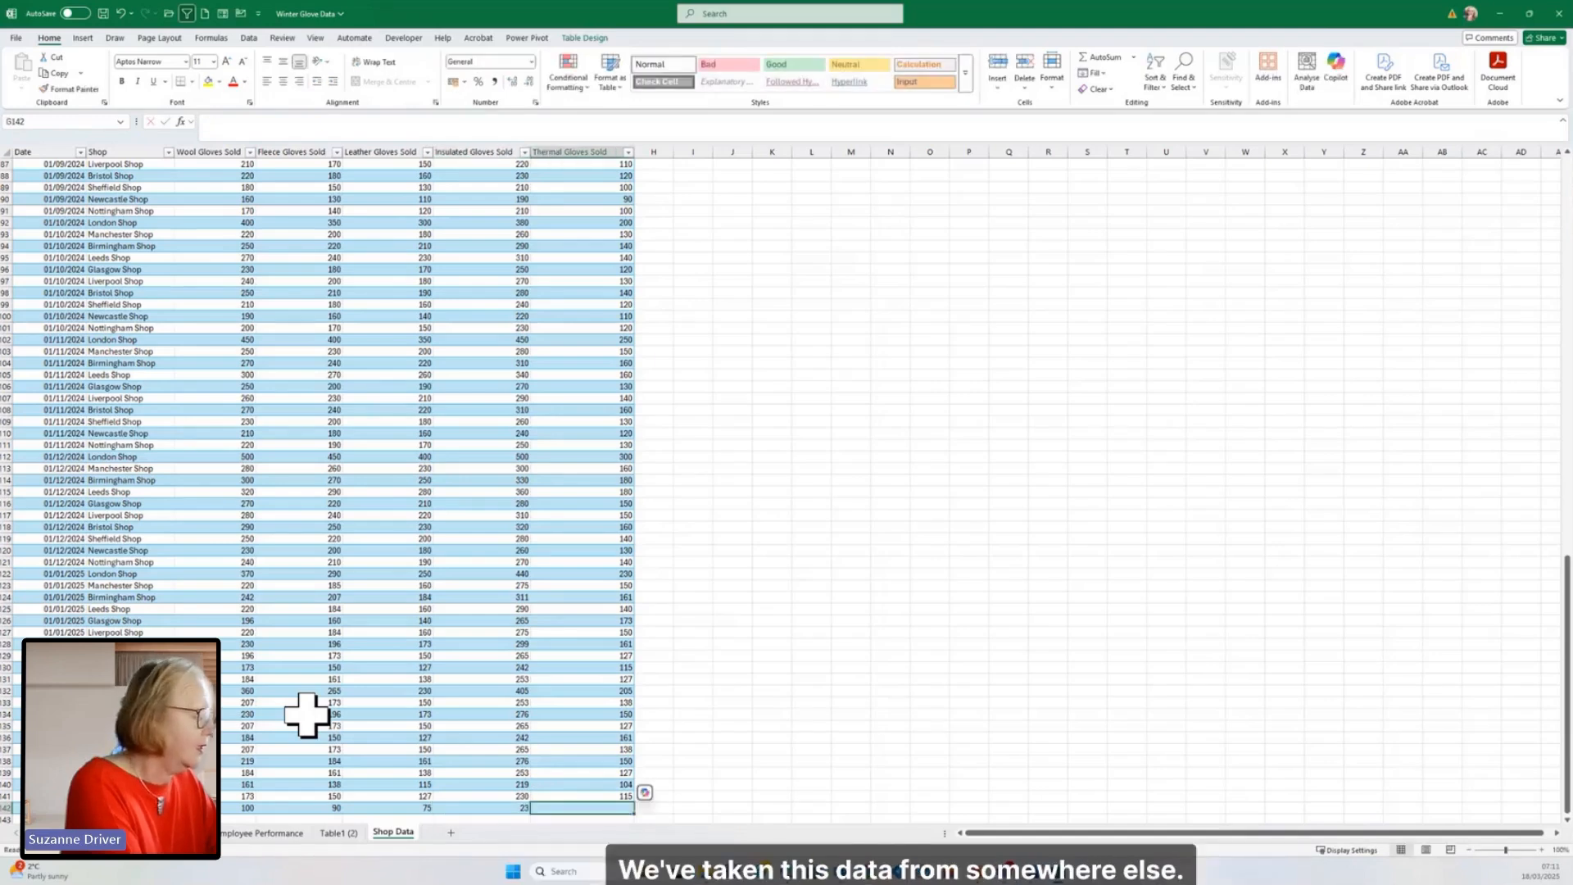
pyautogui.write('09')
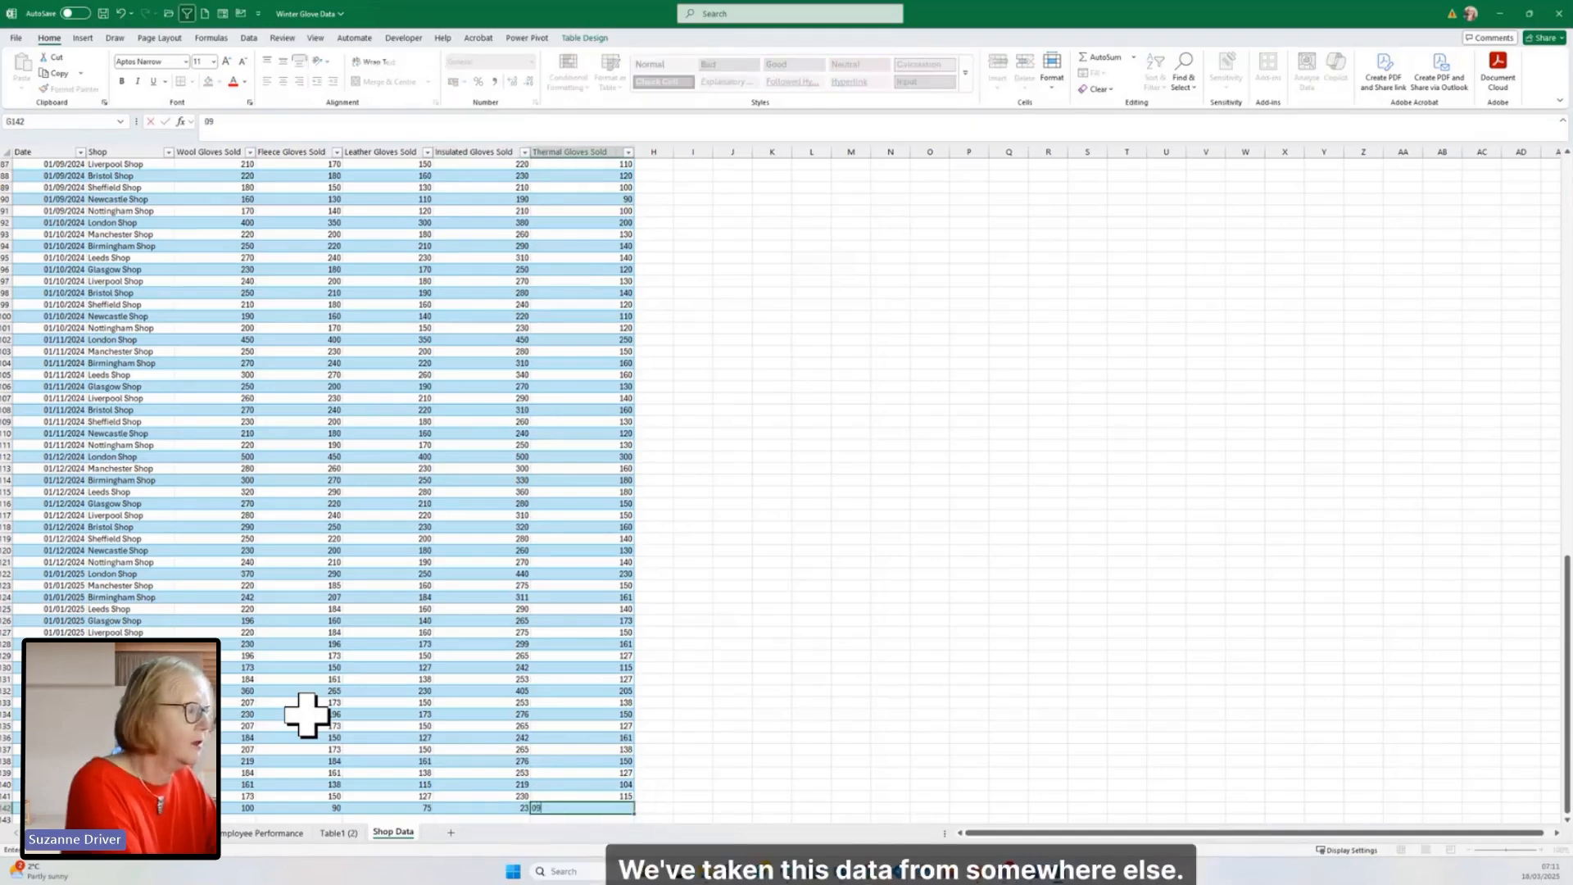
pyautogui.press('Tab')
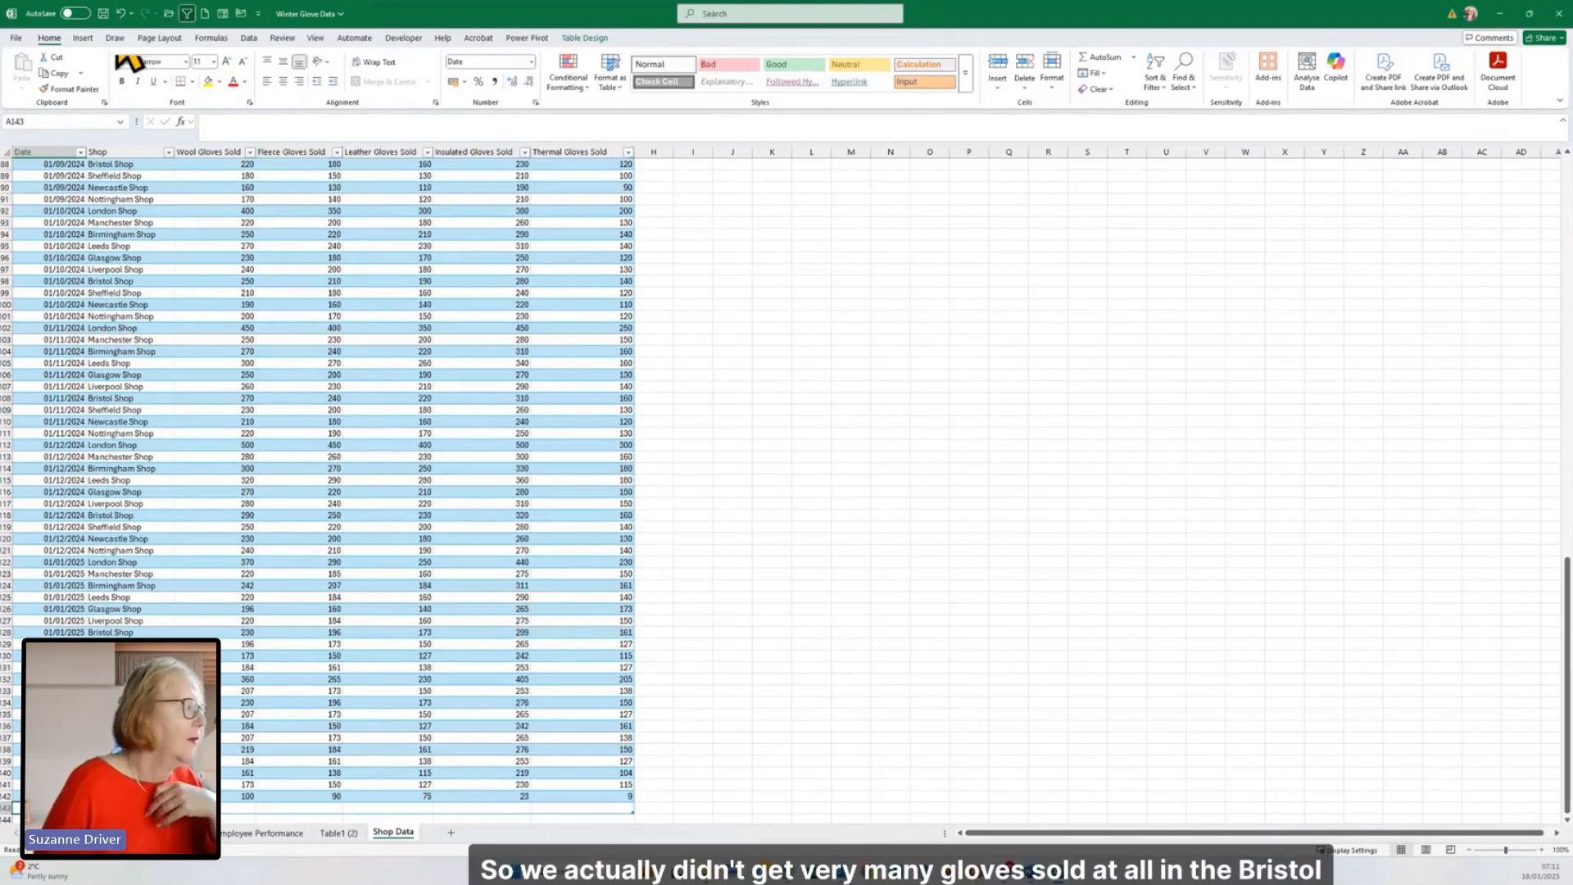
pyautogui.hotkey('ctrl', 'z')
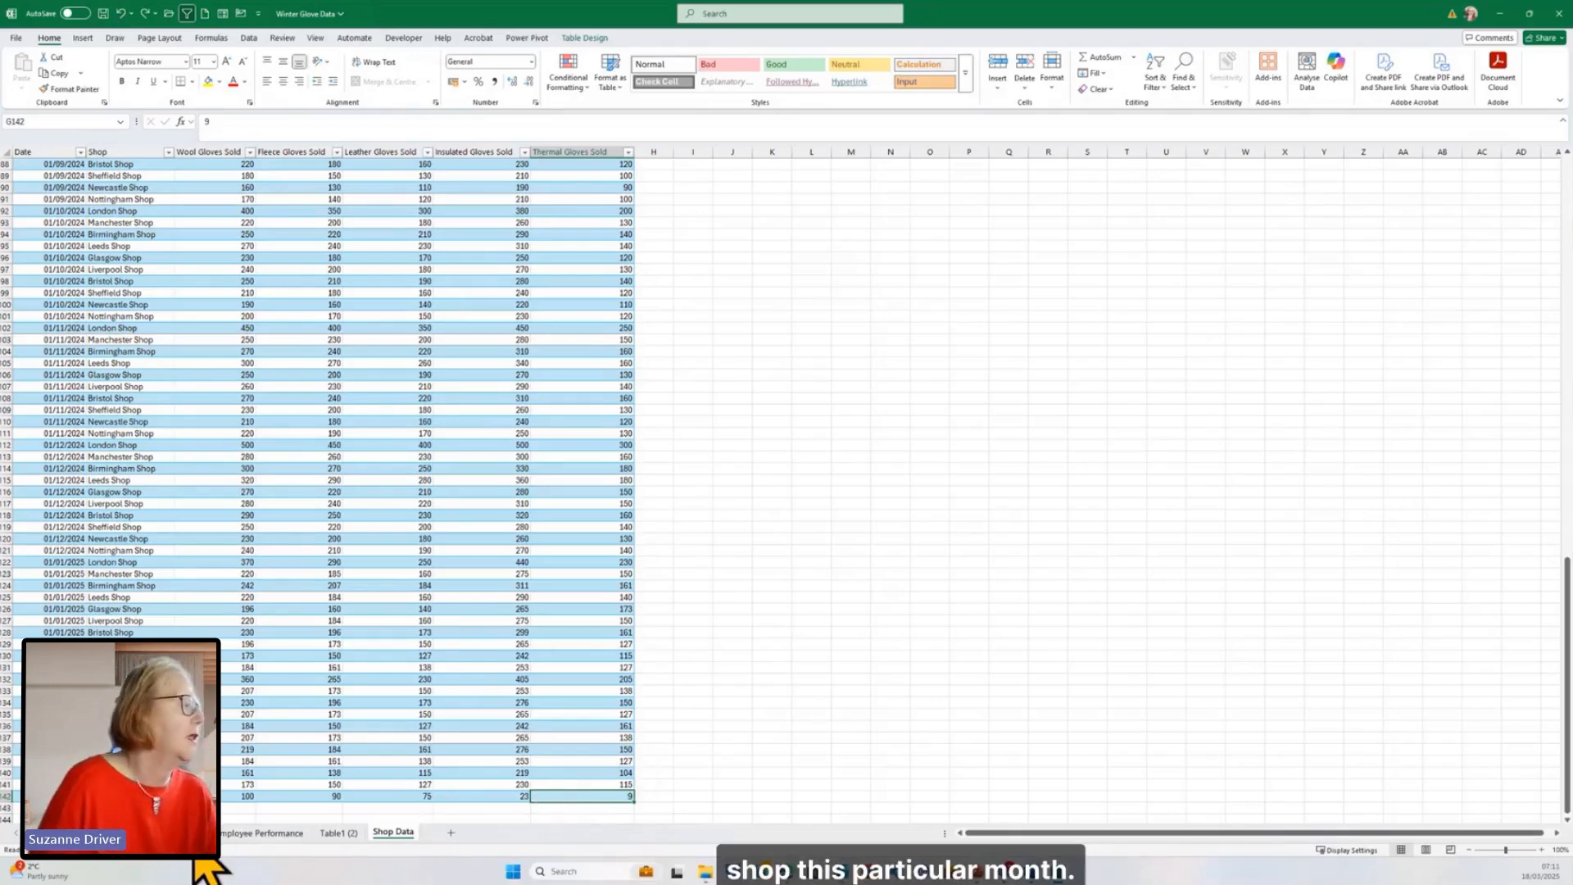
# Step: Refresh the query table on the Table1 (2) sheet to bring in the row added to Shop Data
pyautogui.click(338, 832)
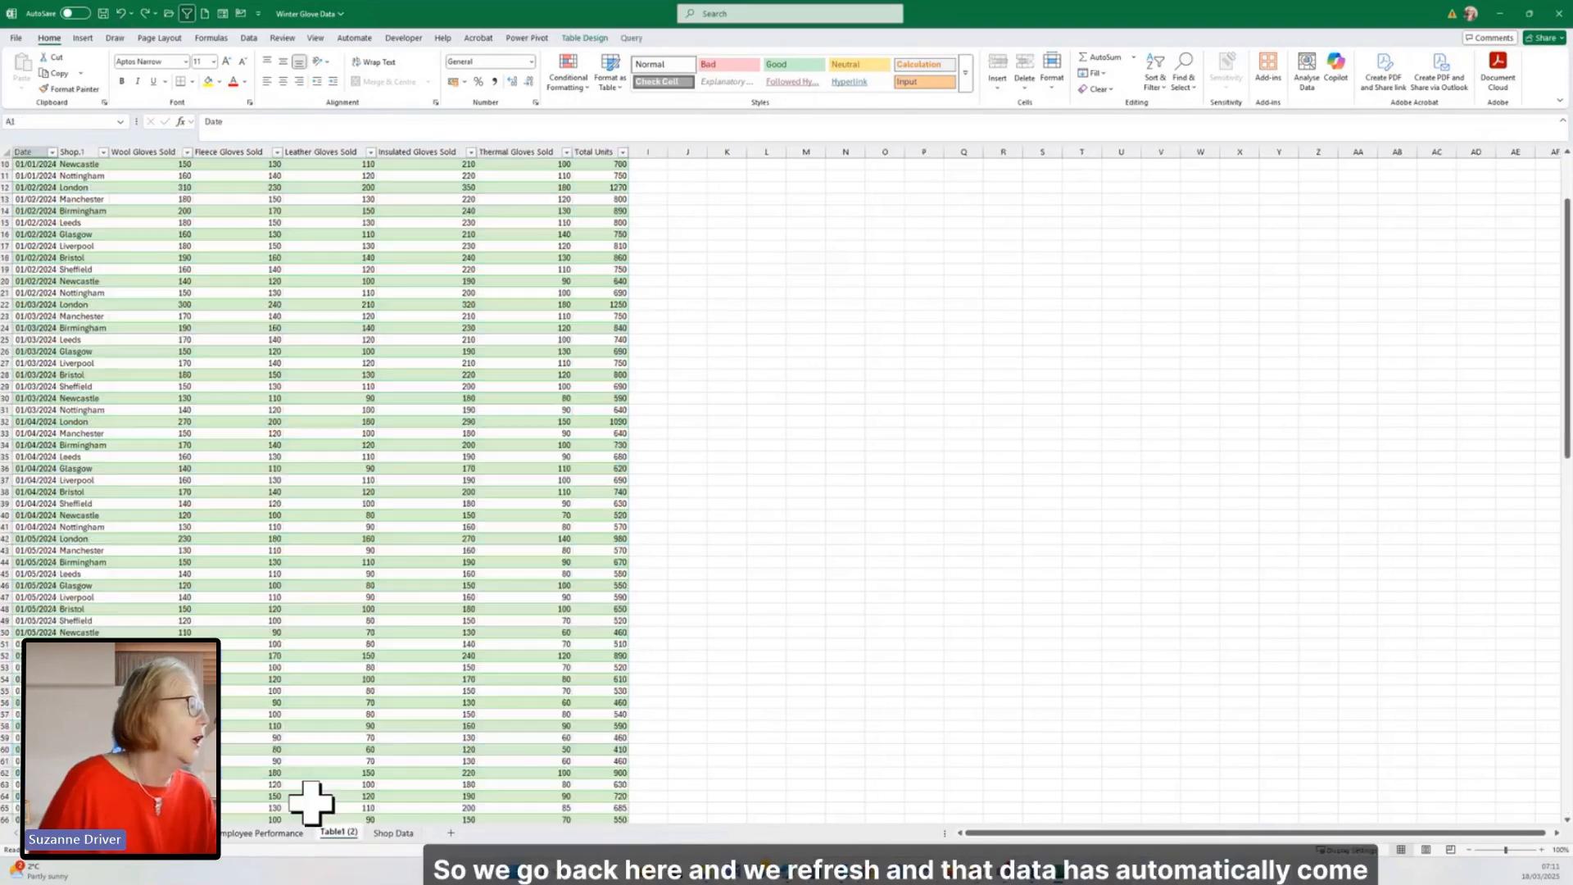
pyautogui.scroll(-20, 316, 738)
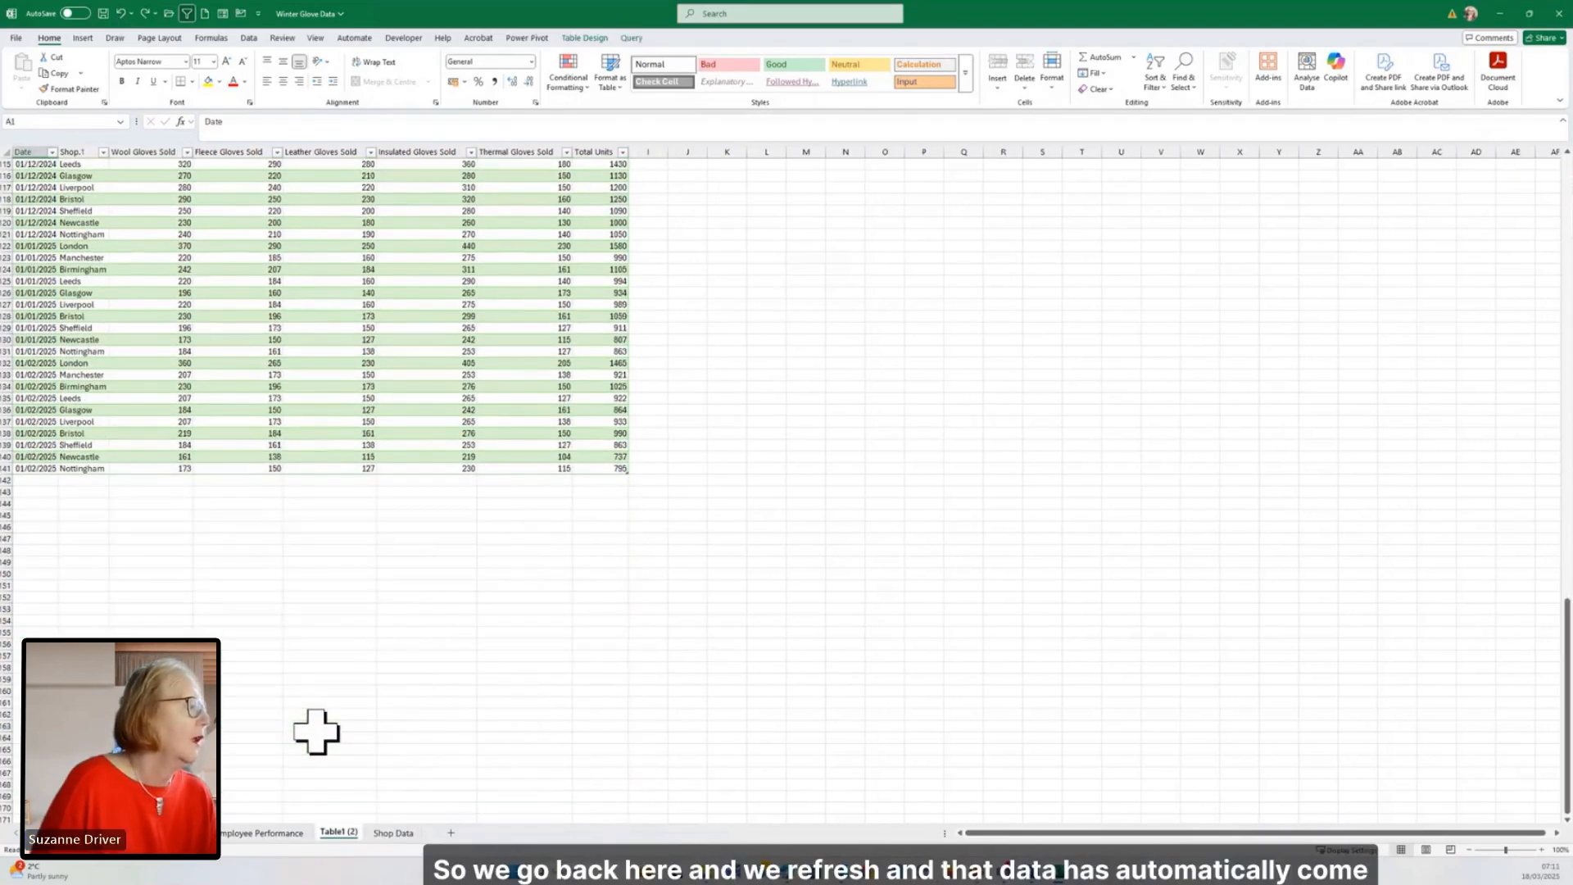
pyautogui.scroll(5, 316, 696)
pyautogui.rightClick(326, 609)
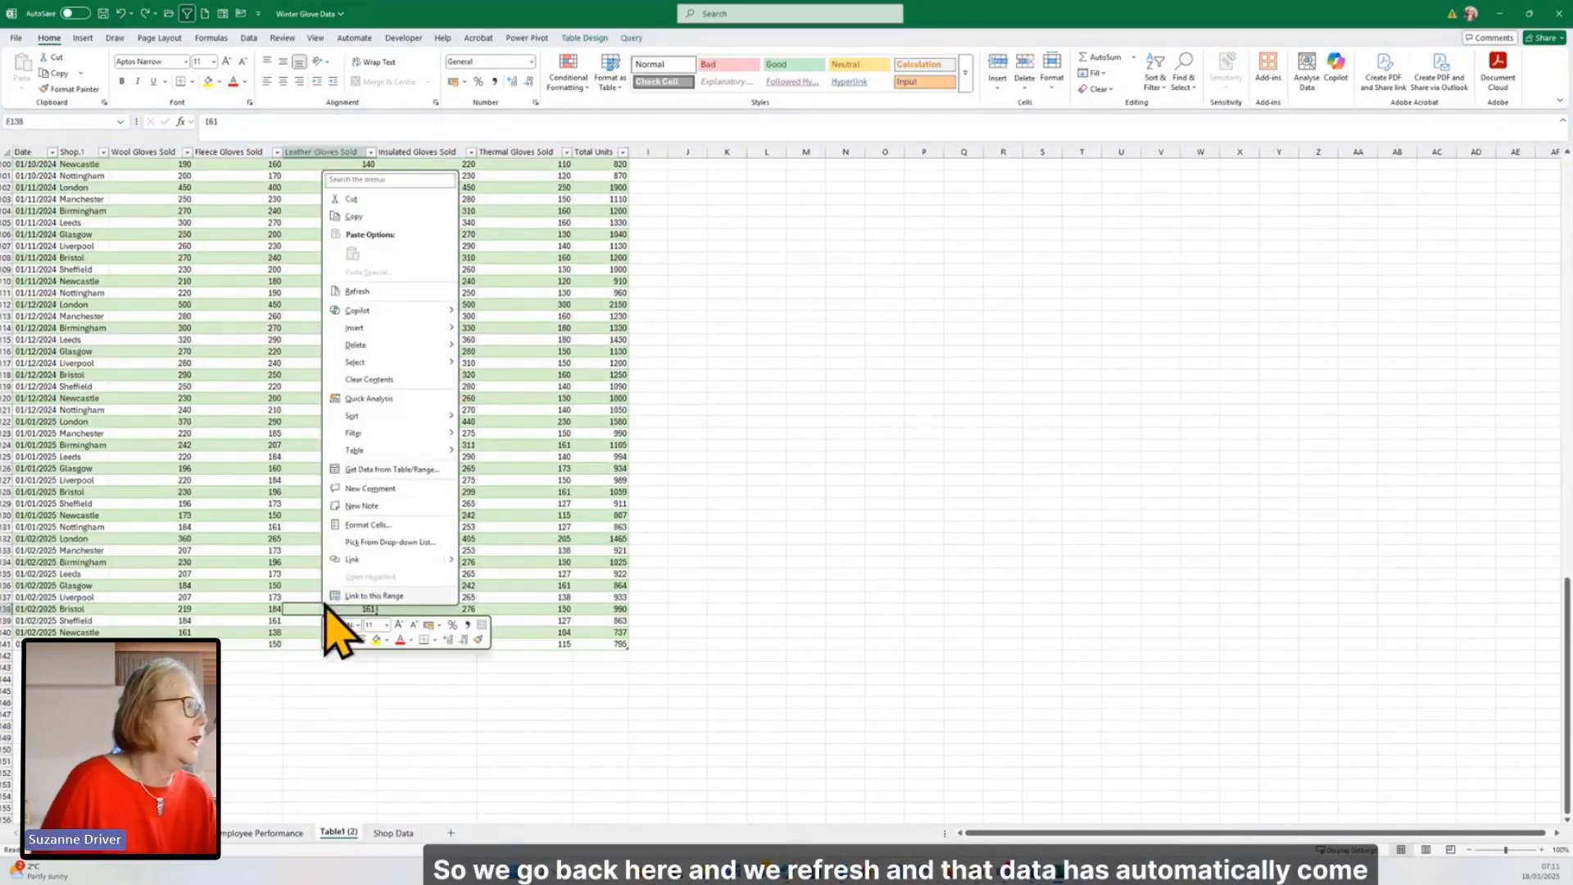
pyautogui.click(368, 291)
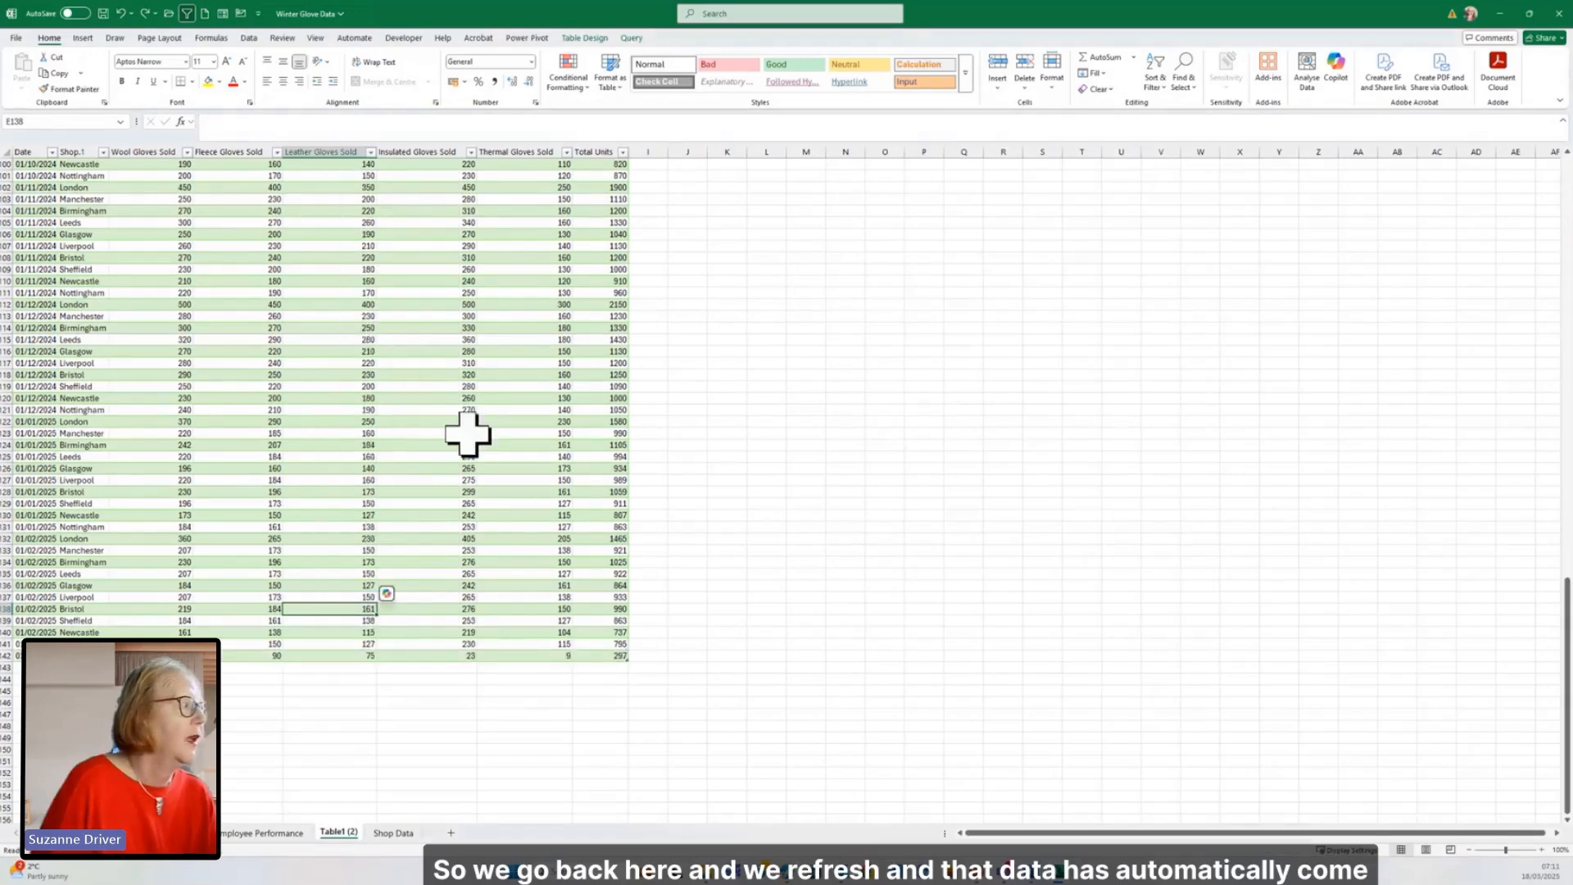